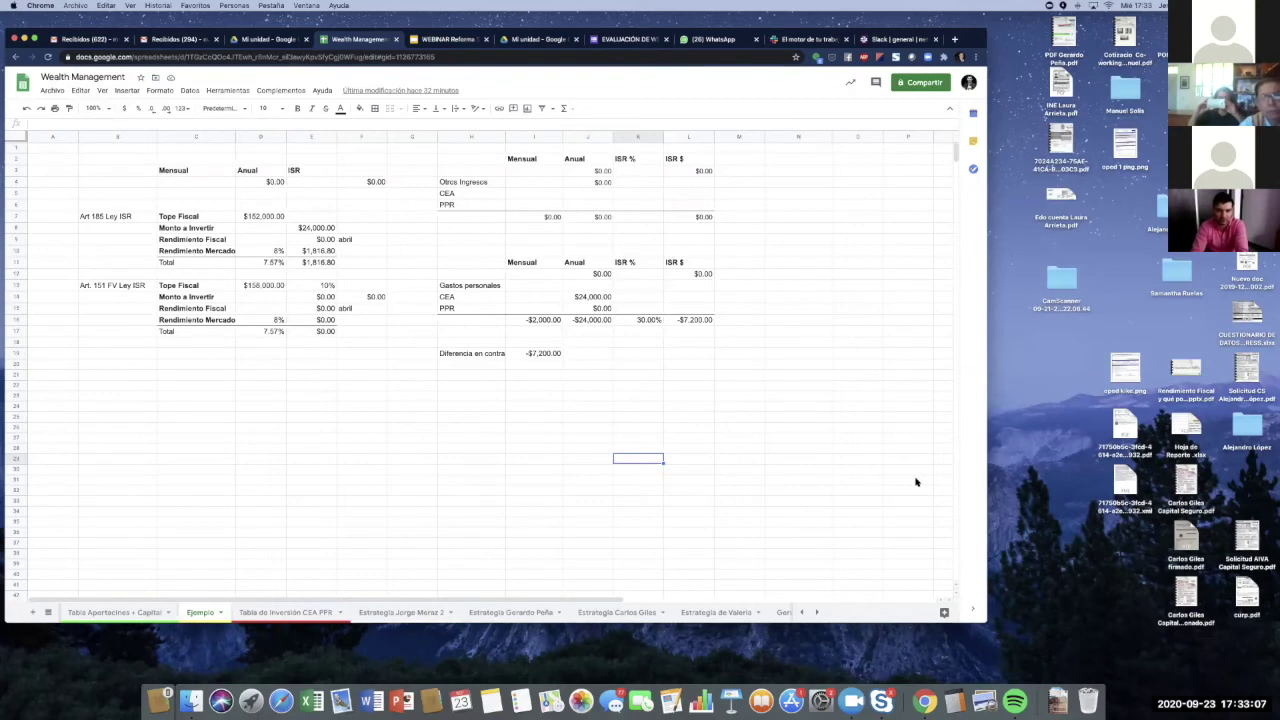
- Enlarge the spreadsheet window to full screen and zoom the Ejemplo sheet to 150%
key("Left")
key("Left")
key("Up")
key("Up")
left_click(196, 181)
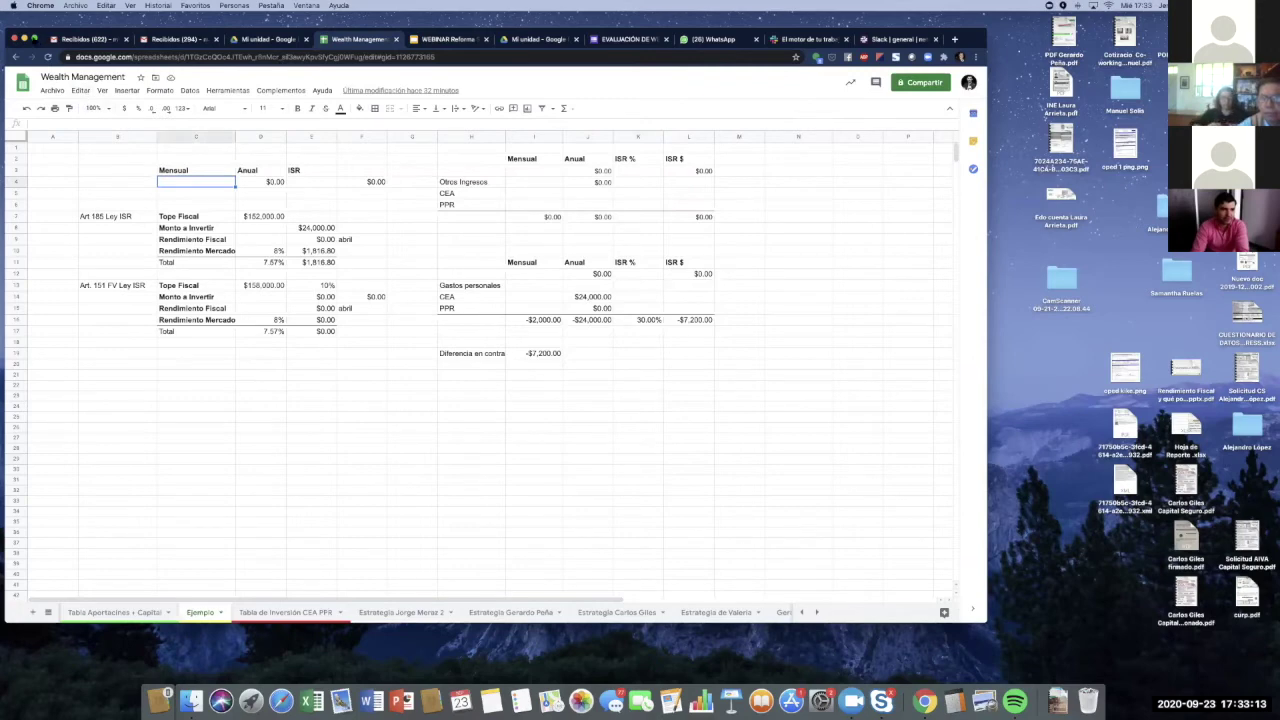
left_click(34, 38)
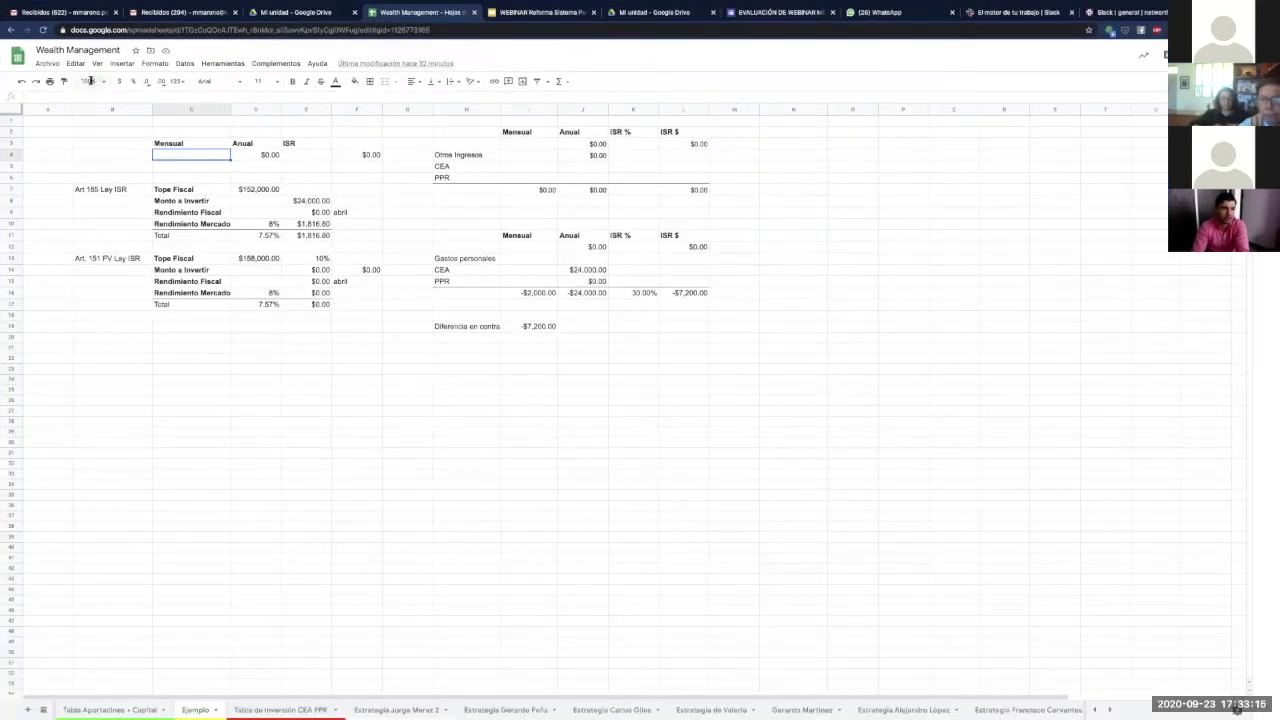
left_click(90, 81)
left_click(92, 179)
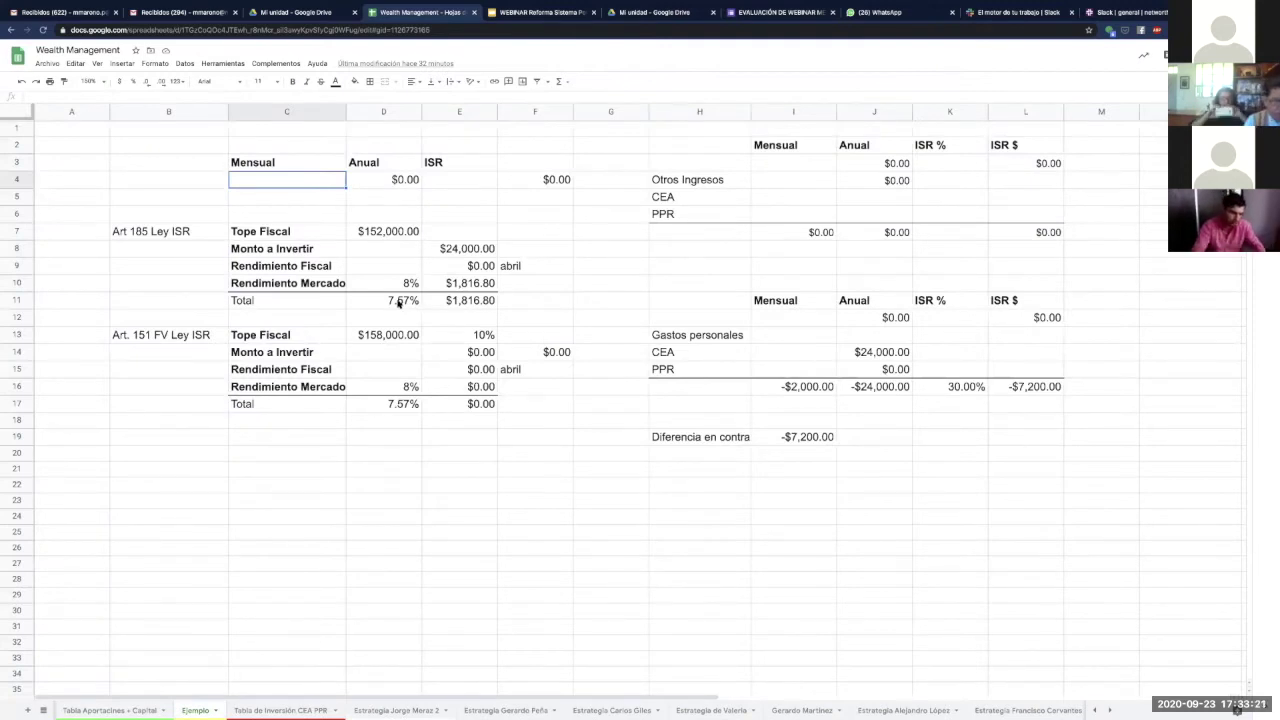
- Review the "TÚ MEJOR ALTERNATIVA" slide in the webinar presentation and return to the Wealth Management spreadsheet
left_click(127, 337)
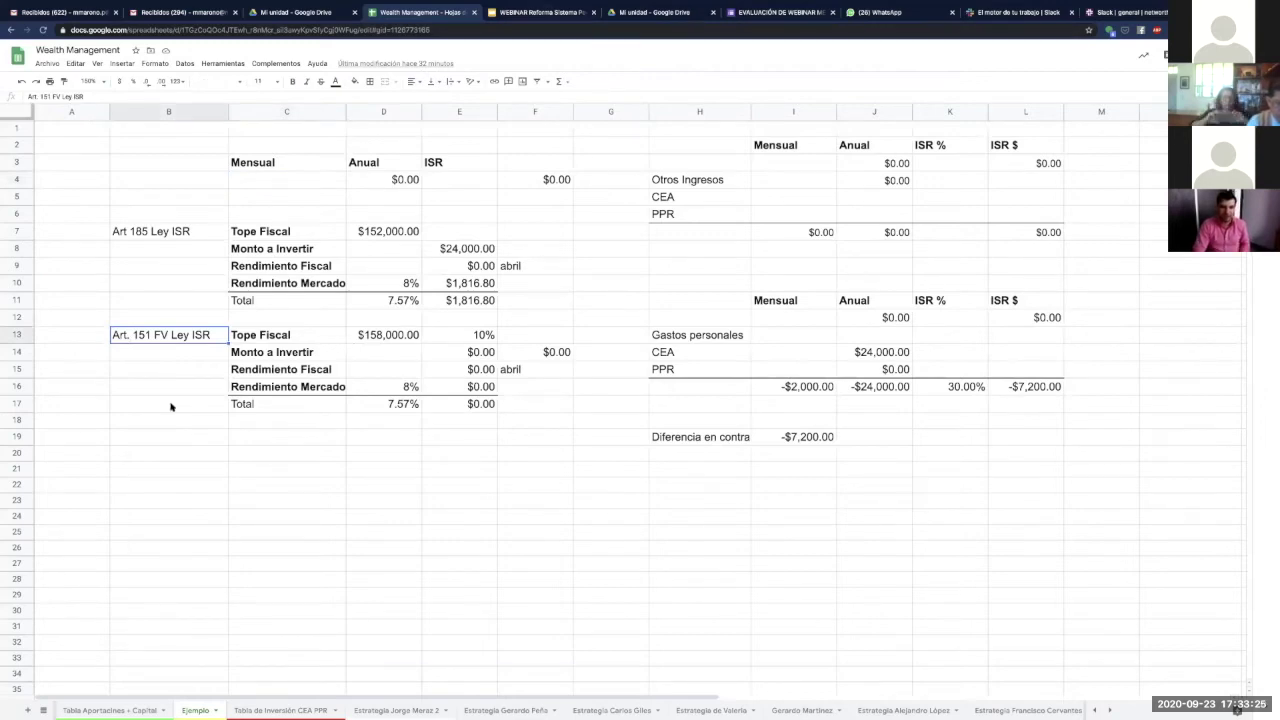
key("ctrl+Tab")
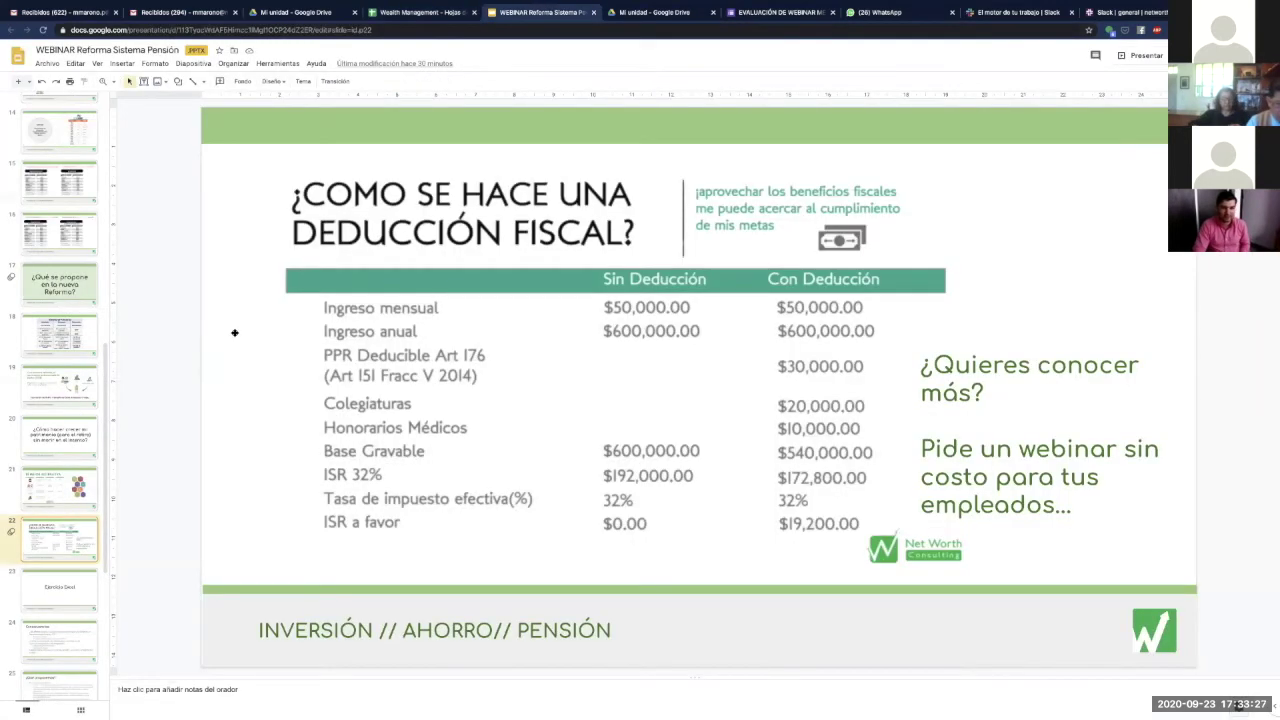
key("Up")
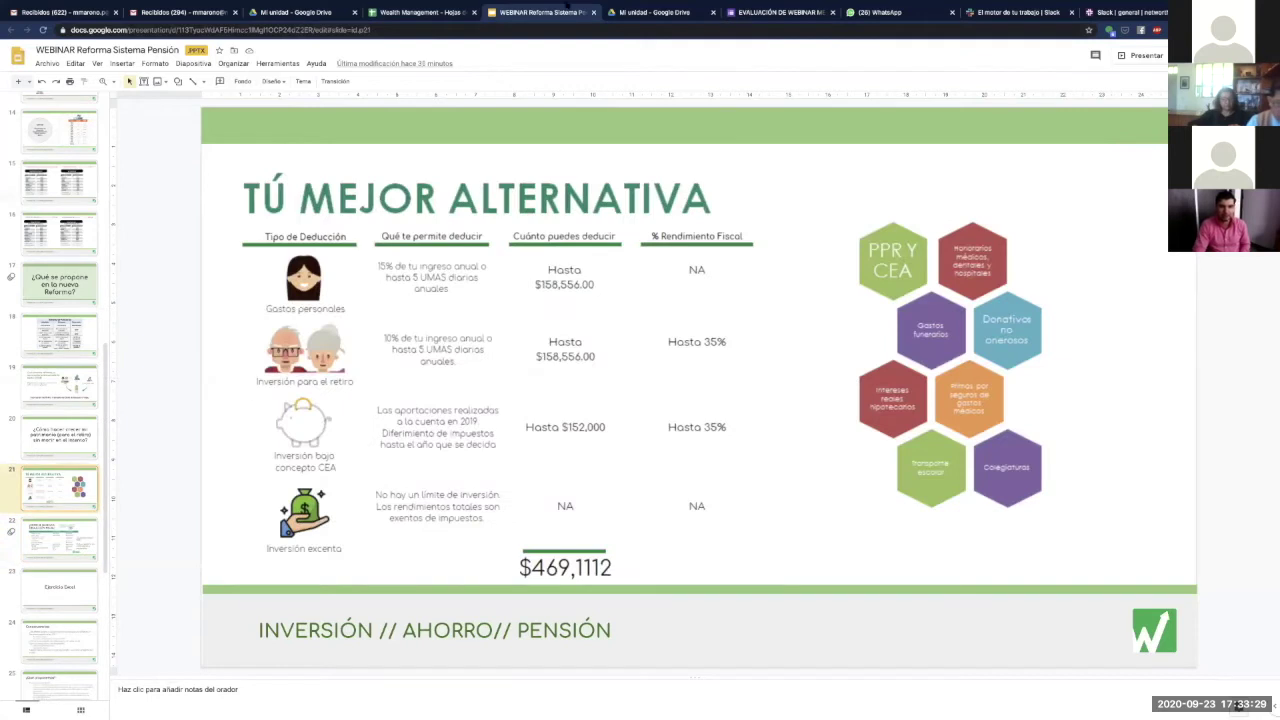
key("ctrl+shift+Tab")
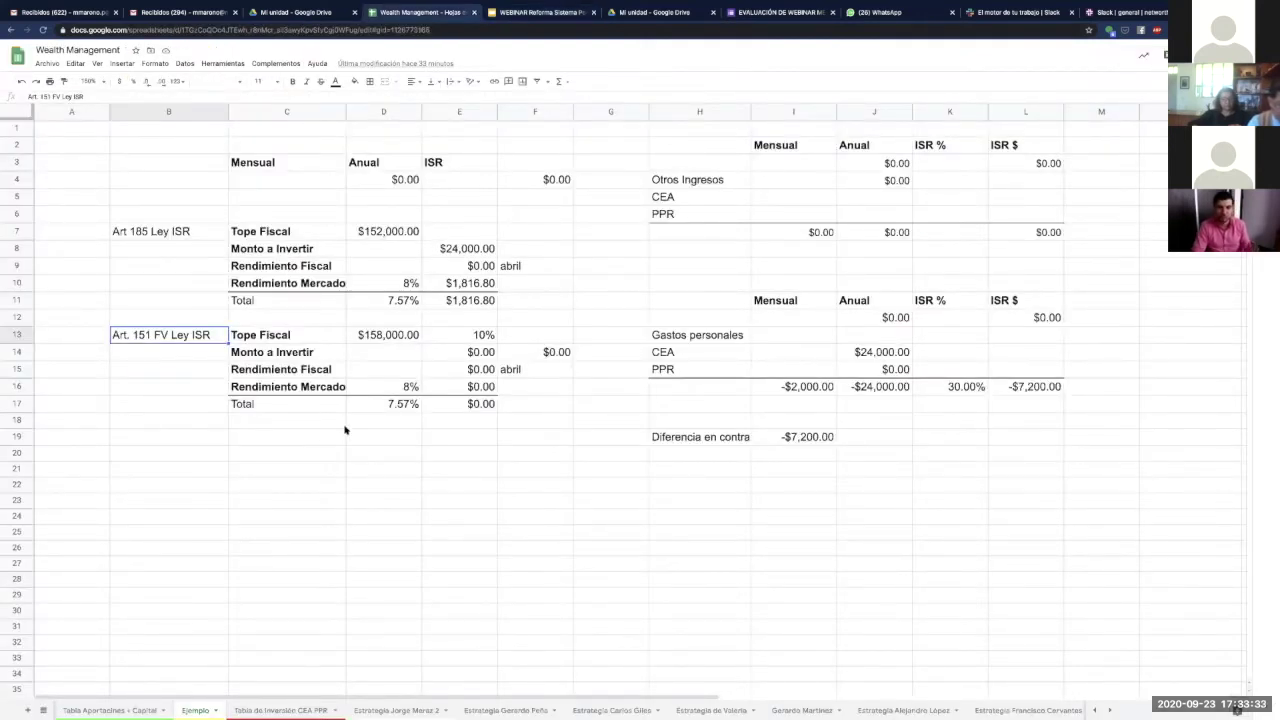
- Enter 30,000 as the monthly income in cell C4
left_click(314, 185)
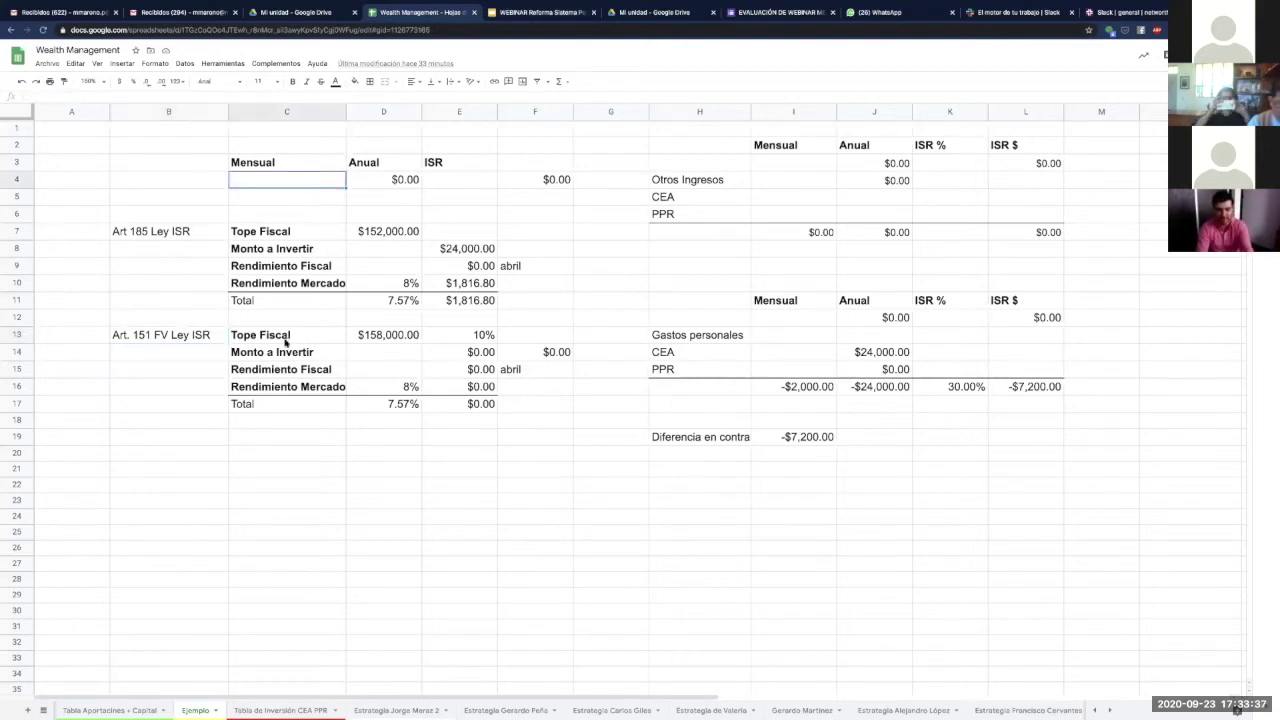
type("30,000")
key("Tab")
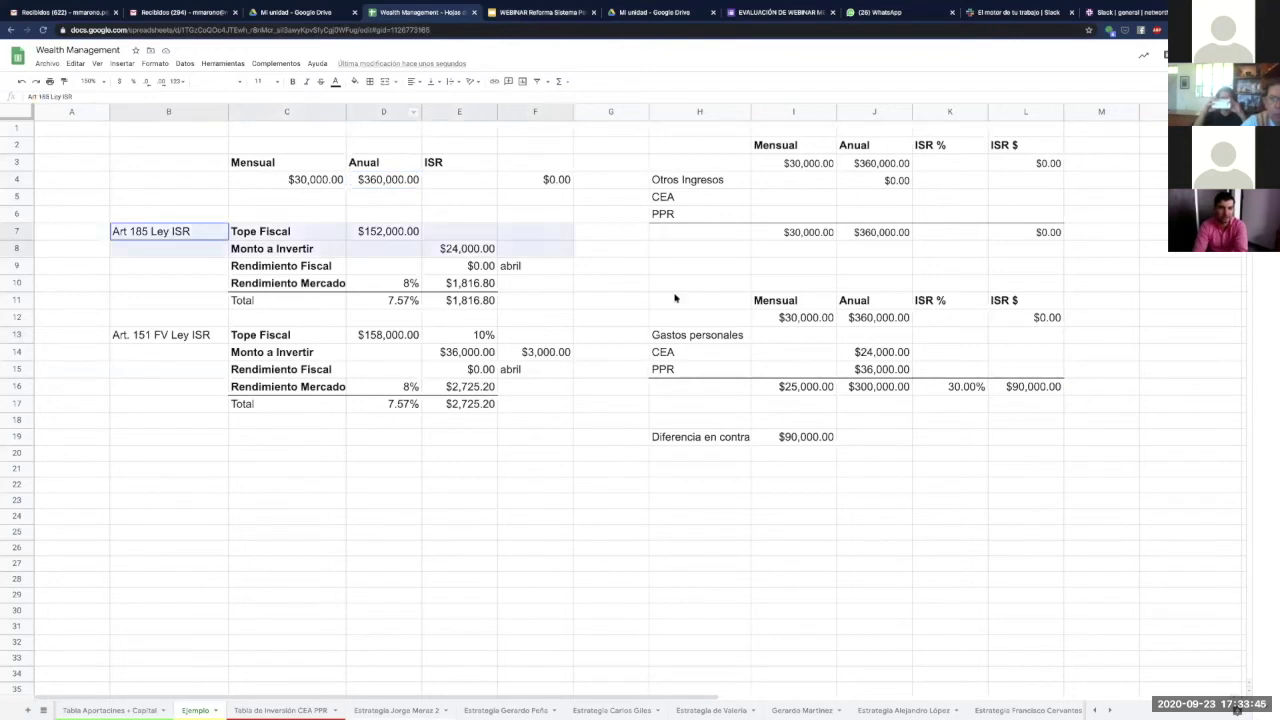
- Conceal the Art 185 Ley ISR block in B7:H11 by changing its text colour to white
left_click_drag(150, 231, 675, 298)
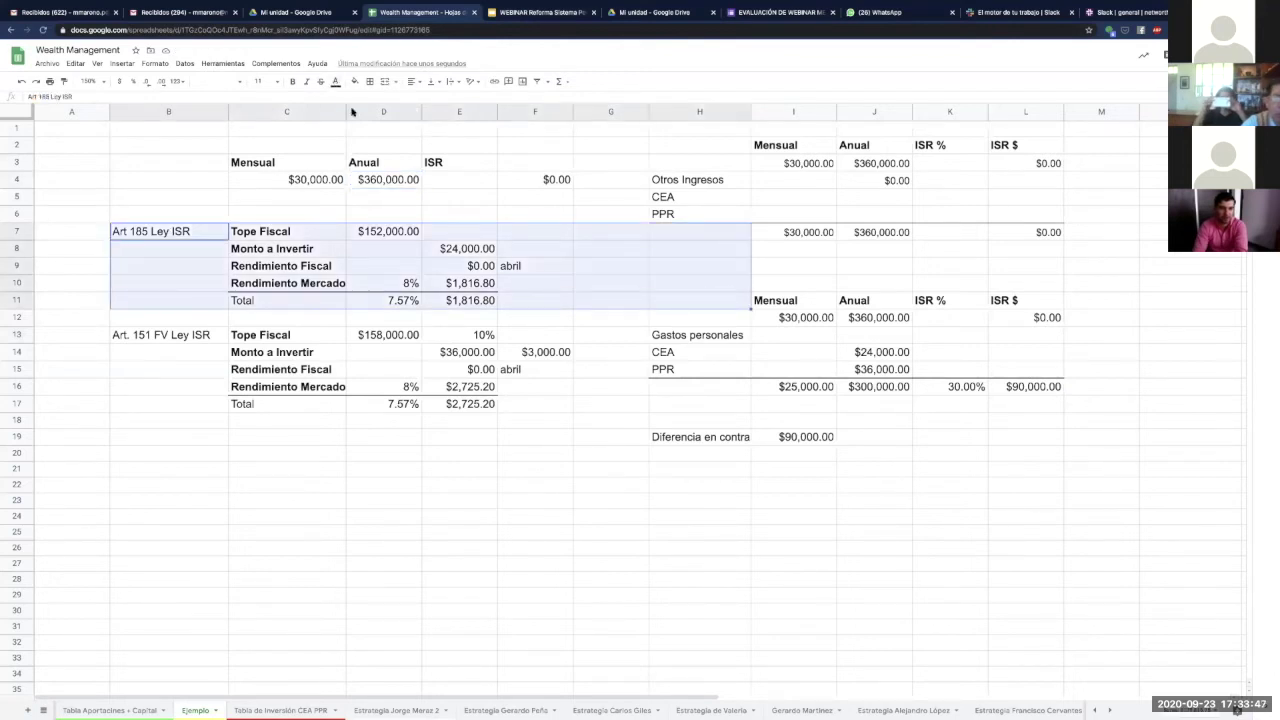
left_click(336, 81)
left_click(372, 128)
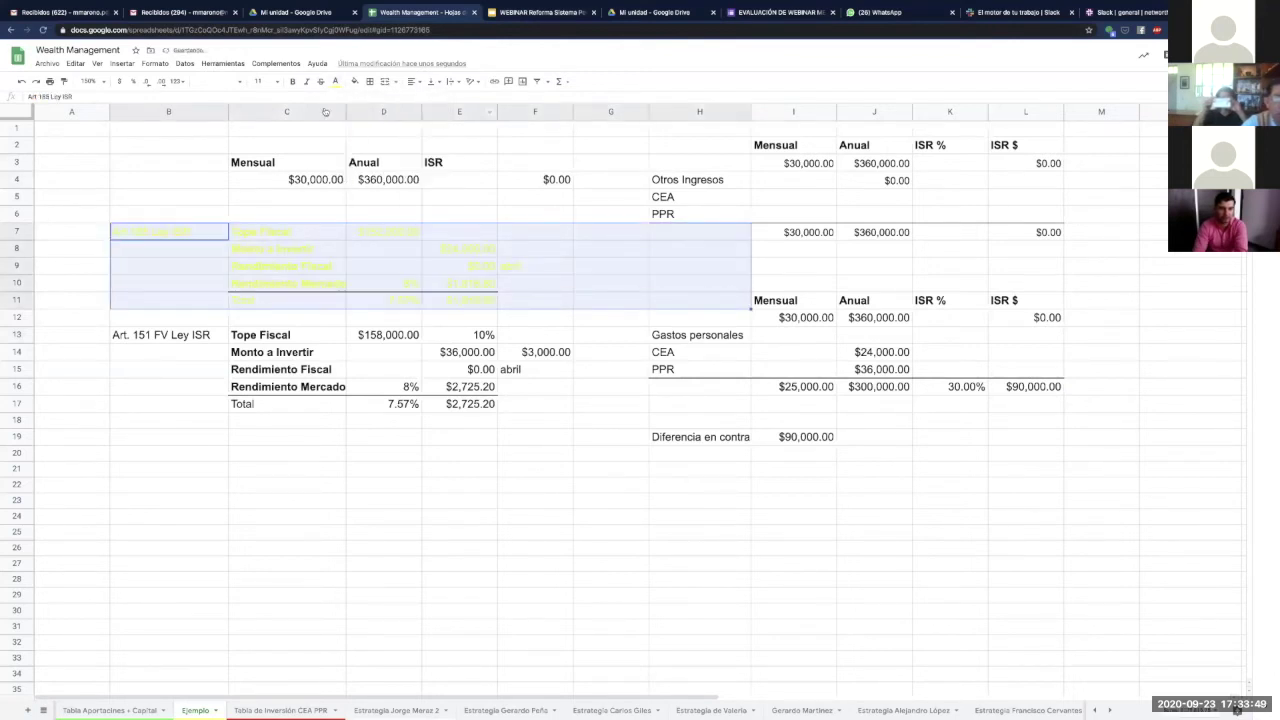
left_click(336, 81)
left_click(436, 120)
- Hide columns H through L on the Ejemplo sheet
left_click_drag(674, 112, 930, 111)
left_click(904, 111)
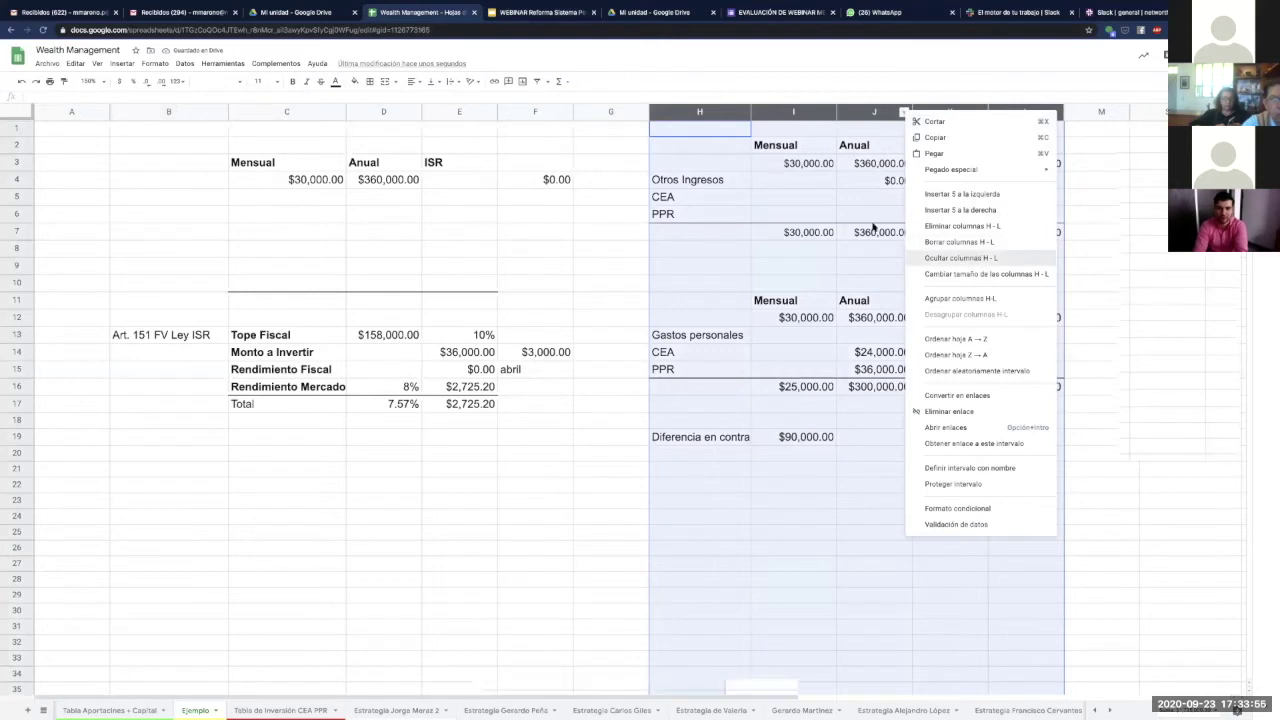
left_click(960, 258)
left_click(440, 209)
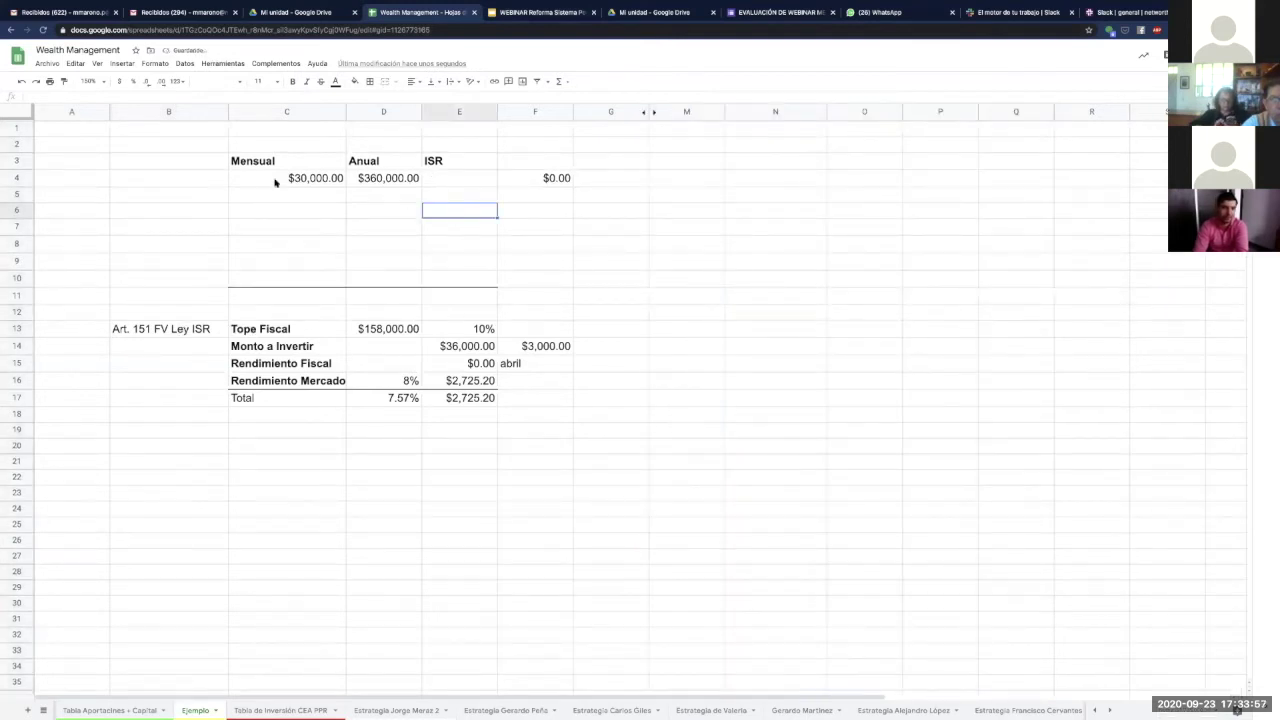
- Open isrmatic.com in a new browser tab, calculate the ISR for a gross monthly income of 30000, and highlight the marginal percentage and net income
left_click(310, 178)
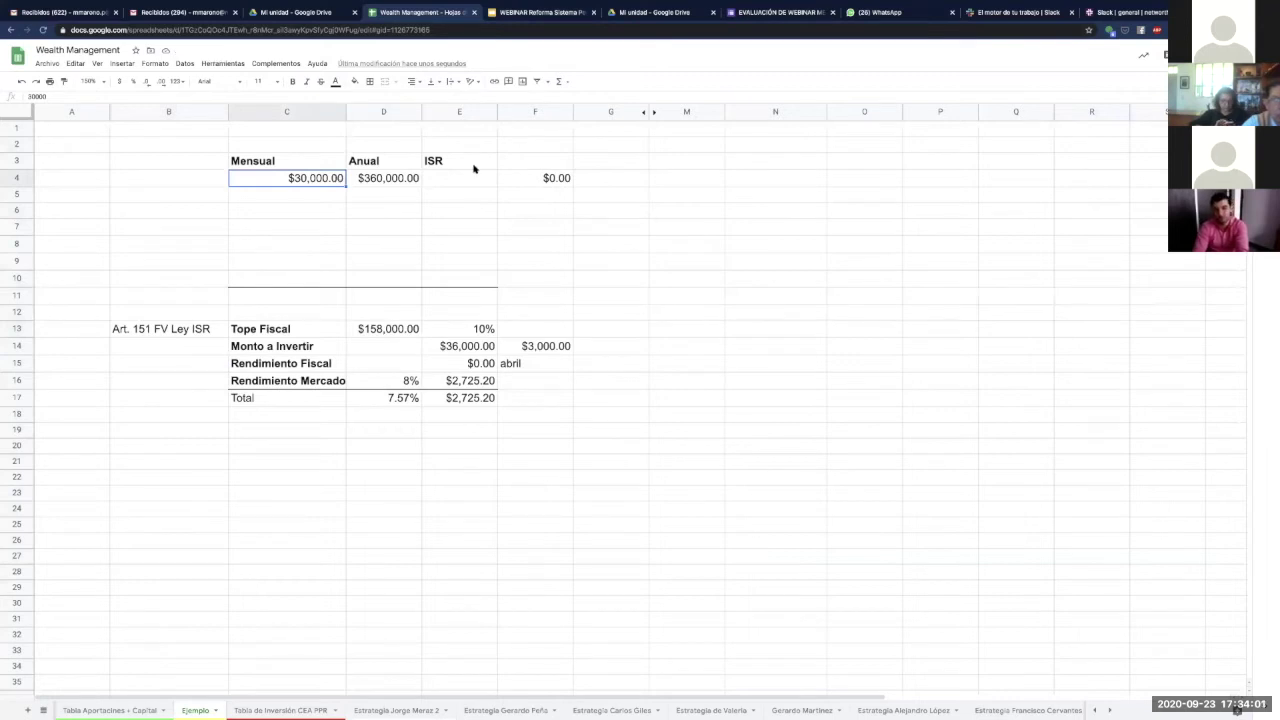
key("ctrl+t")
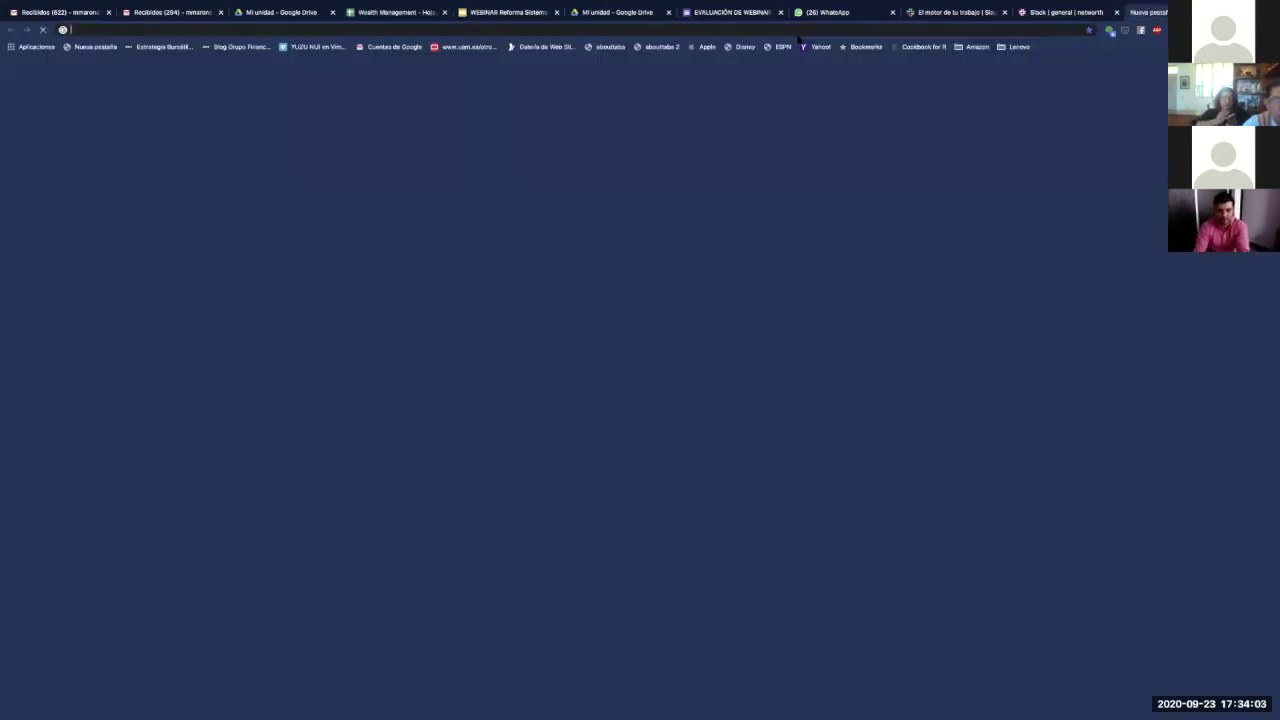
type("ismatic.com")
key("Return")
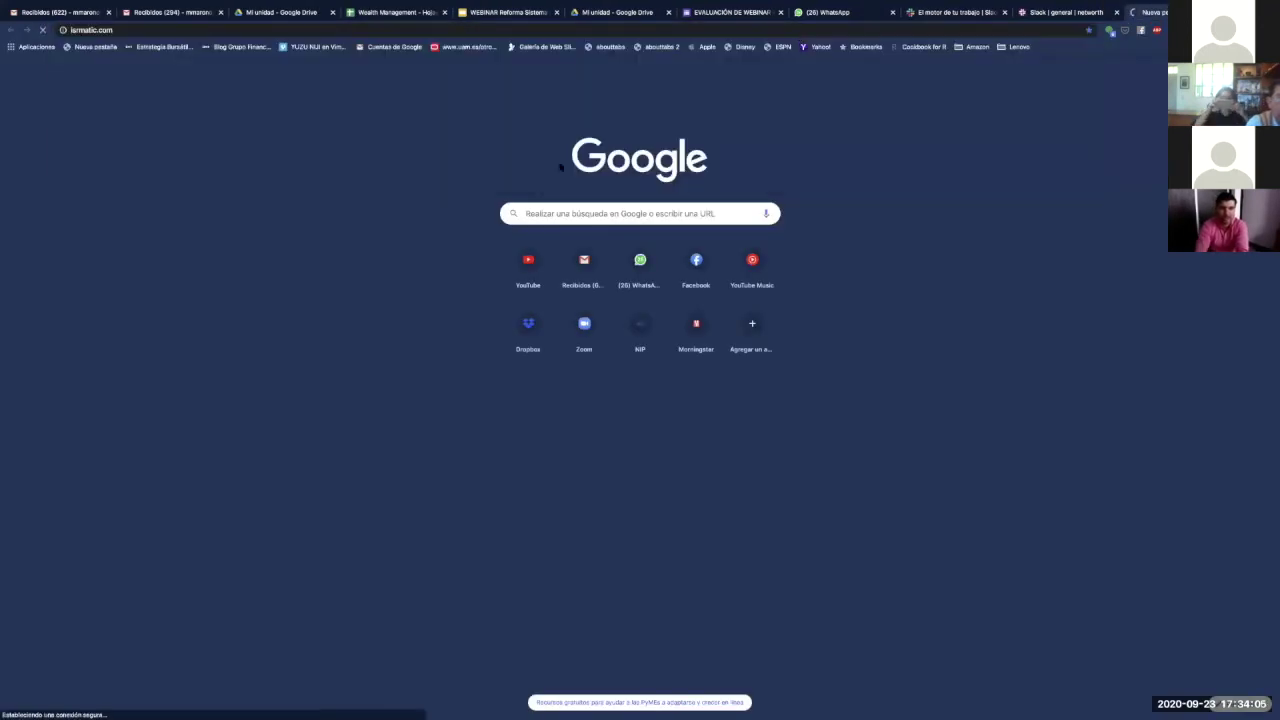
type("30000")
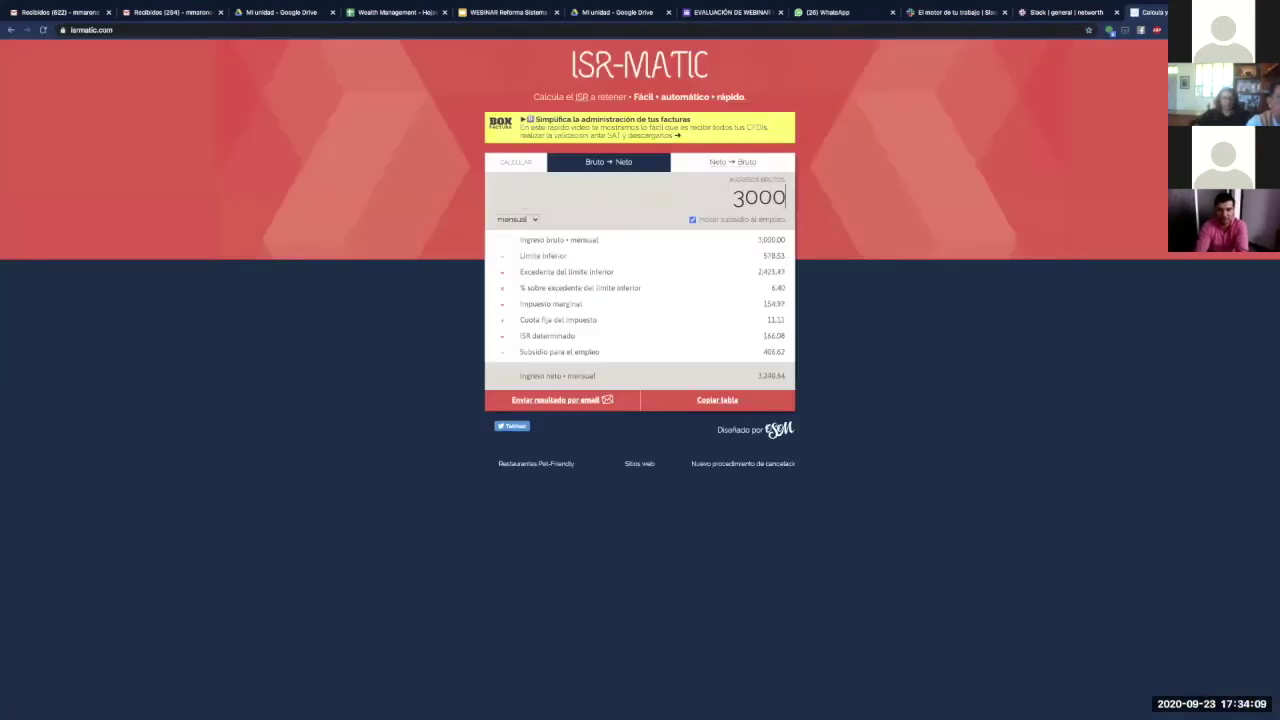
double_click(773, 287)
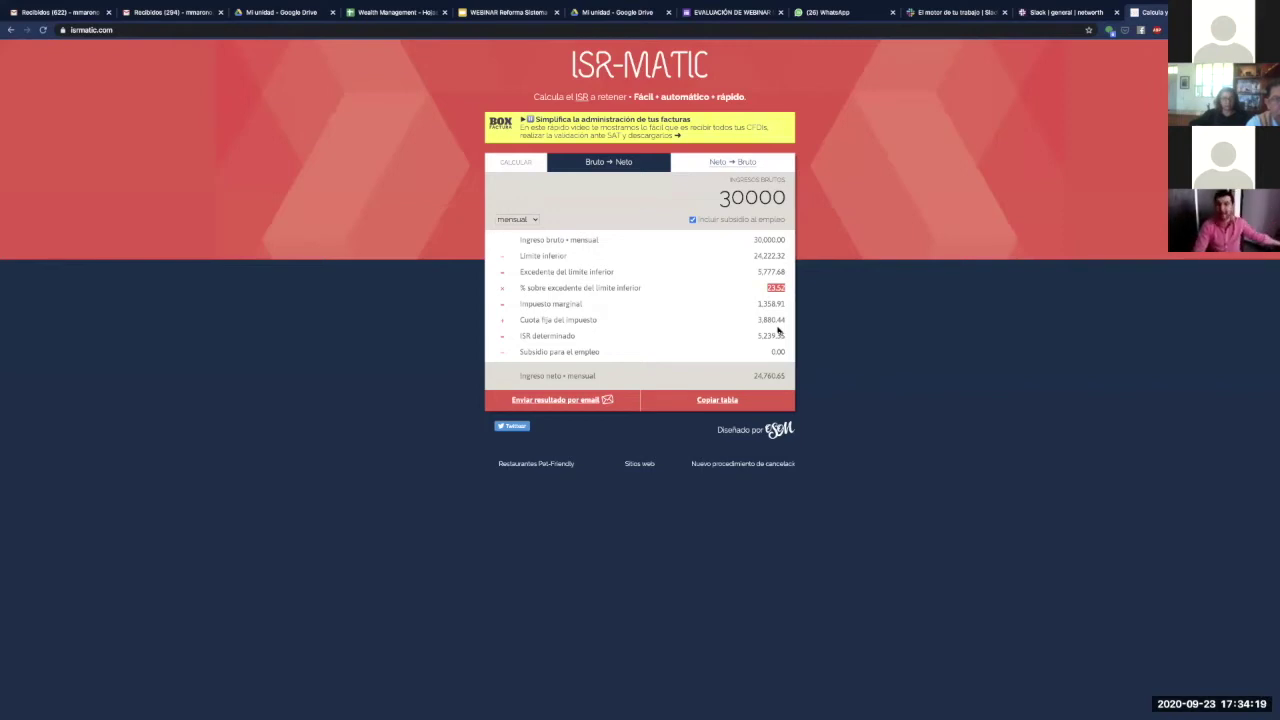
double_click(768, 374)
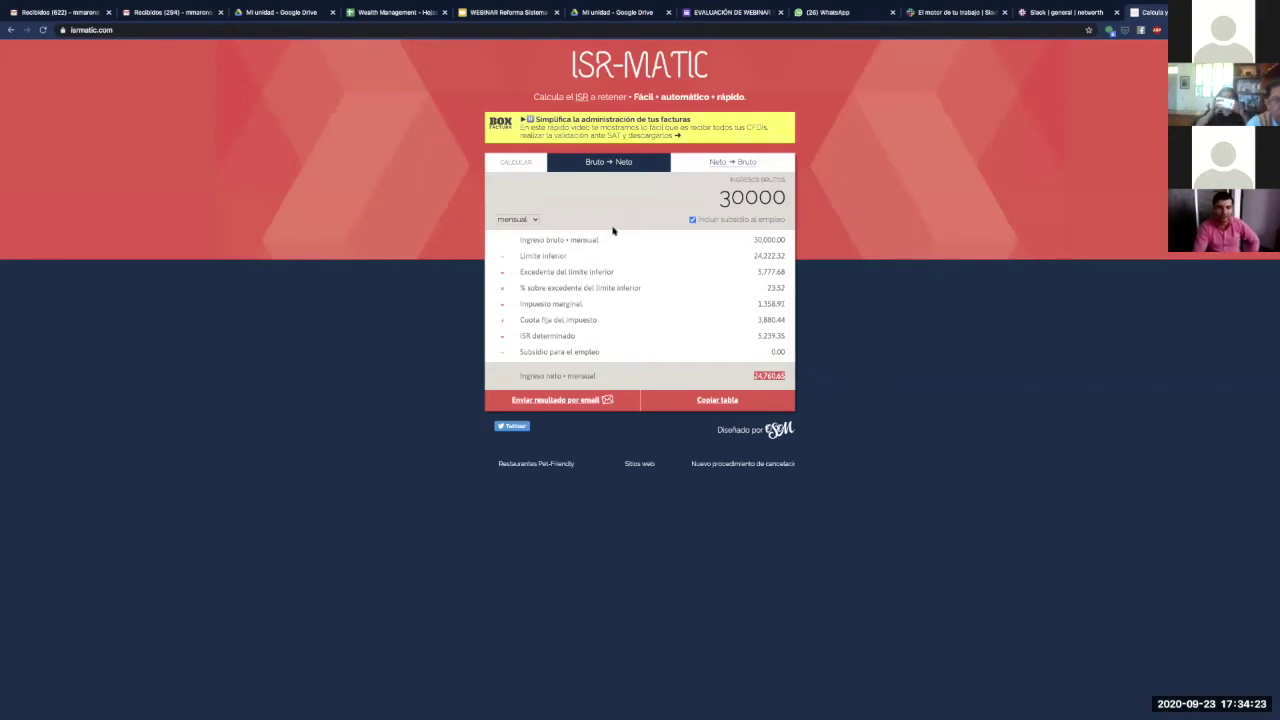
- Enter 23.52% as the ISR rate in cell E4 of the Wealth Management spreadsheet
left_click(380, 13)
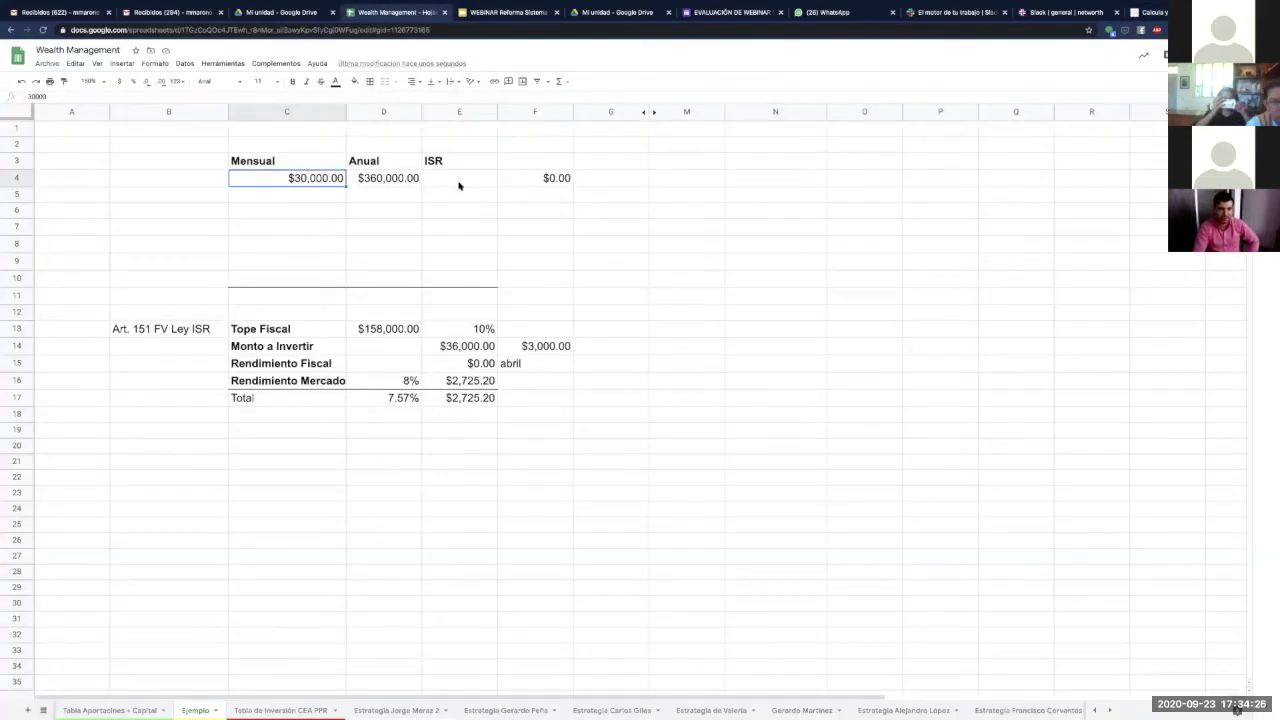
left_click(459, 185)
type("23.52")
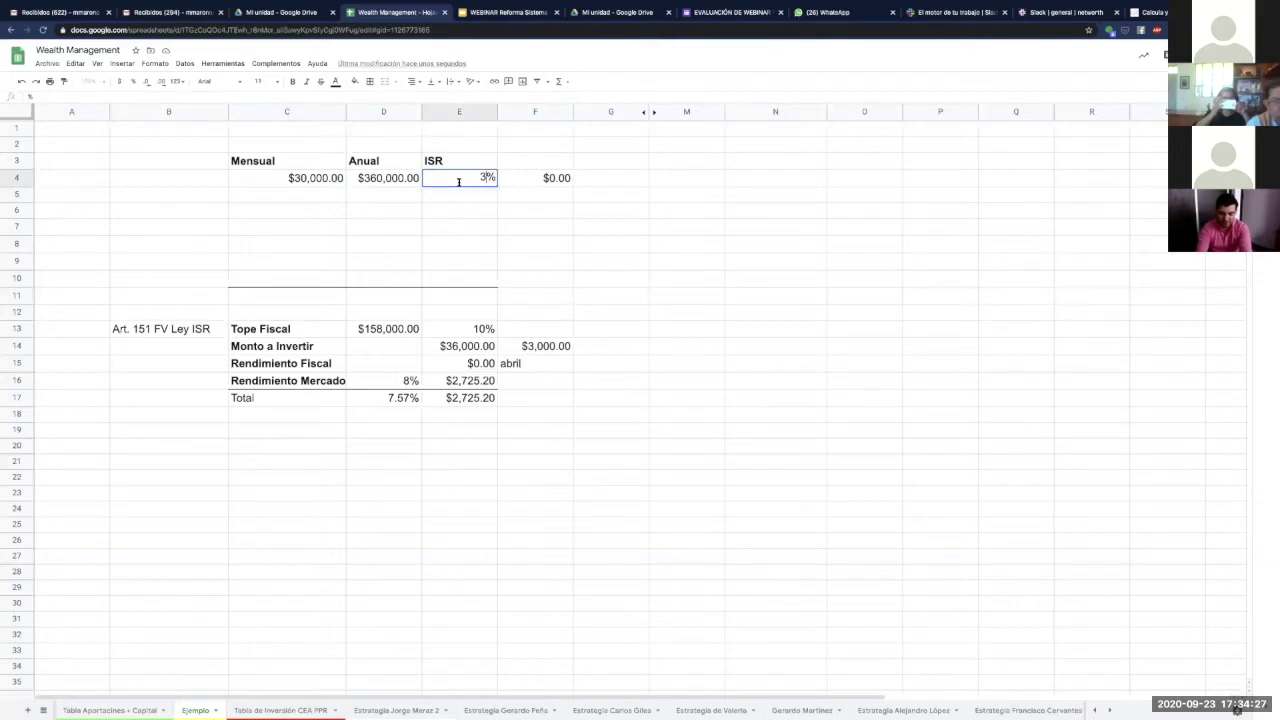
key("Return")
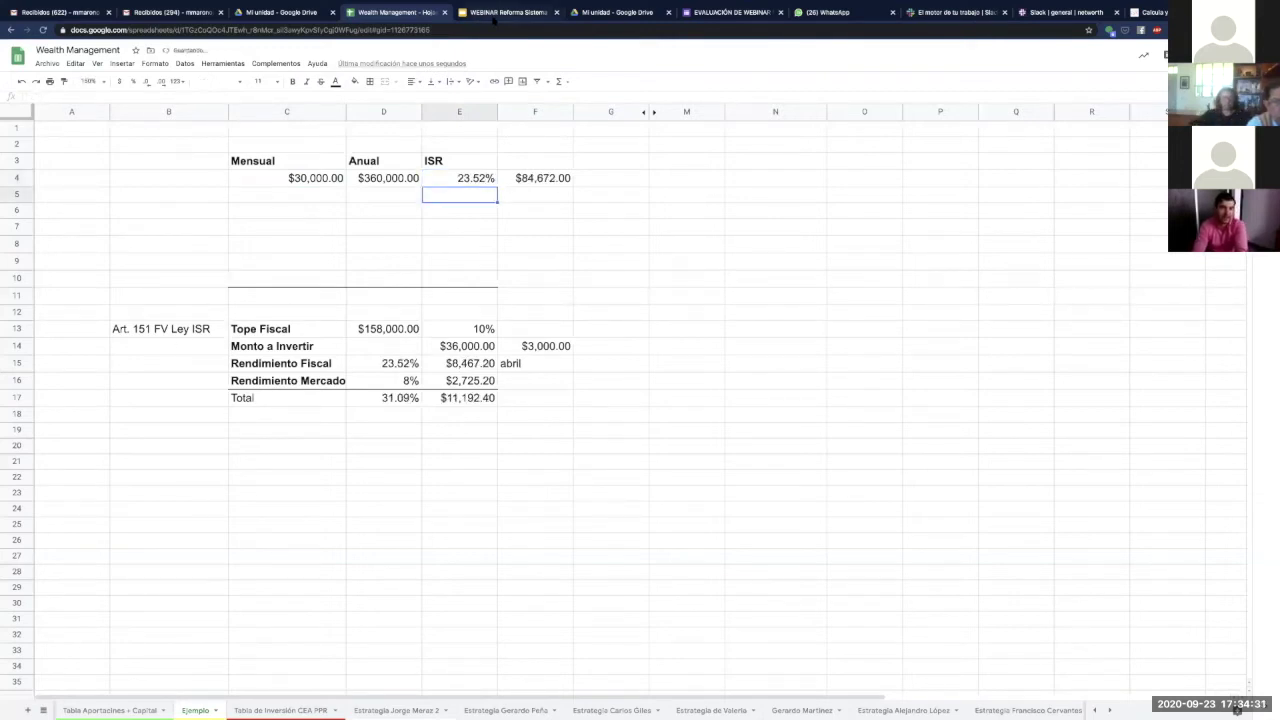
- Review the deduction alternatives slide, and examine the Monto a Invertir and Rendimiento Fiscal values in the spreadsheet's Art. 151 block
key("ctrl+Tab")
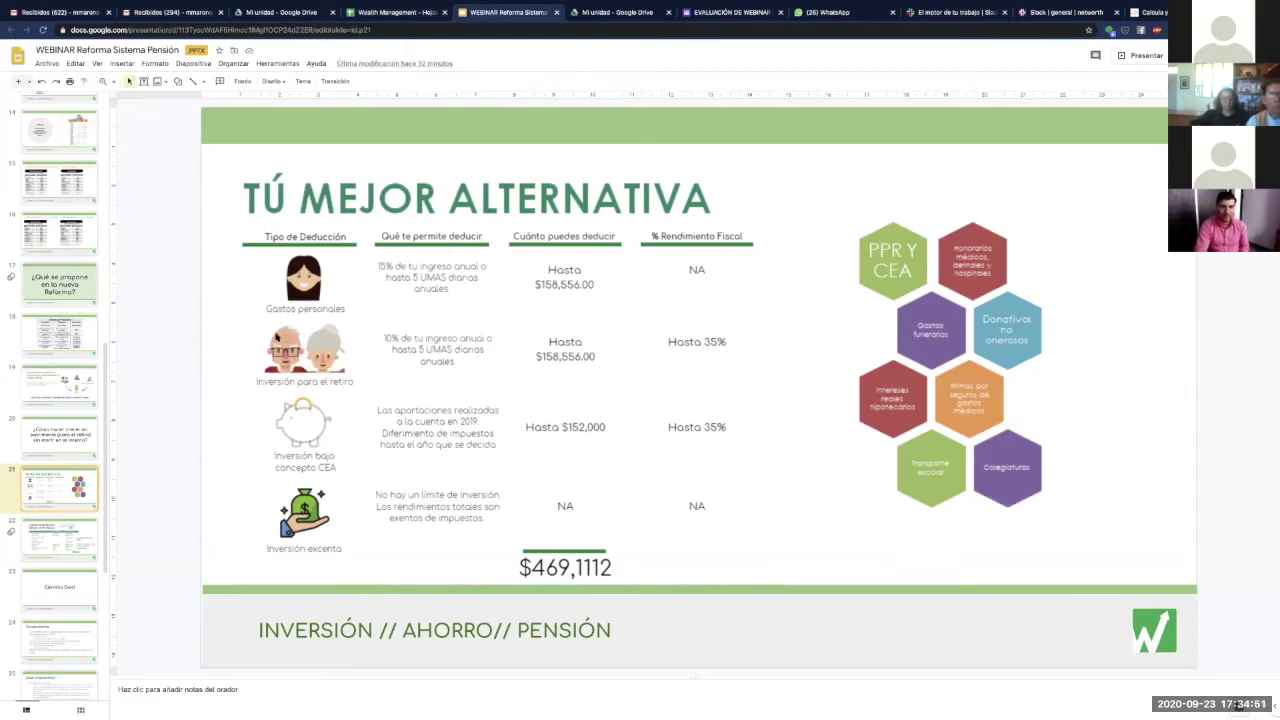
key("ctrl+shift+Tab")
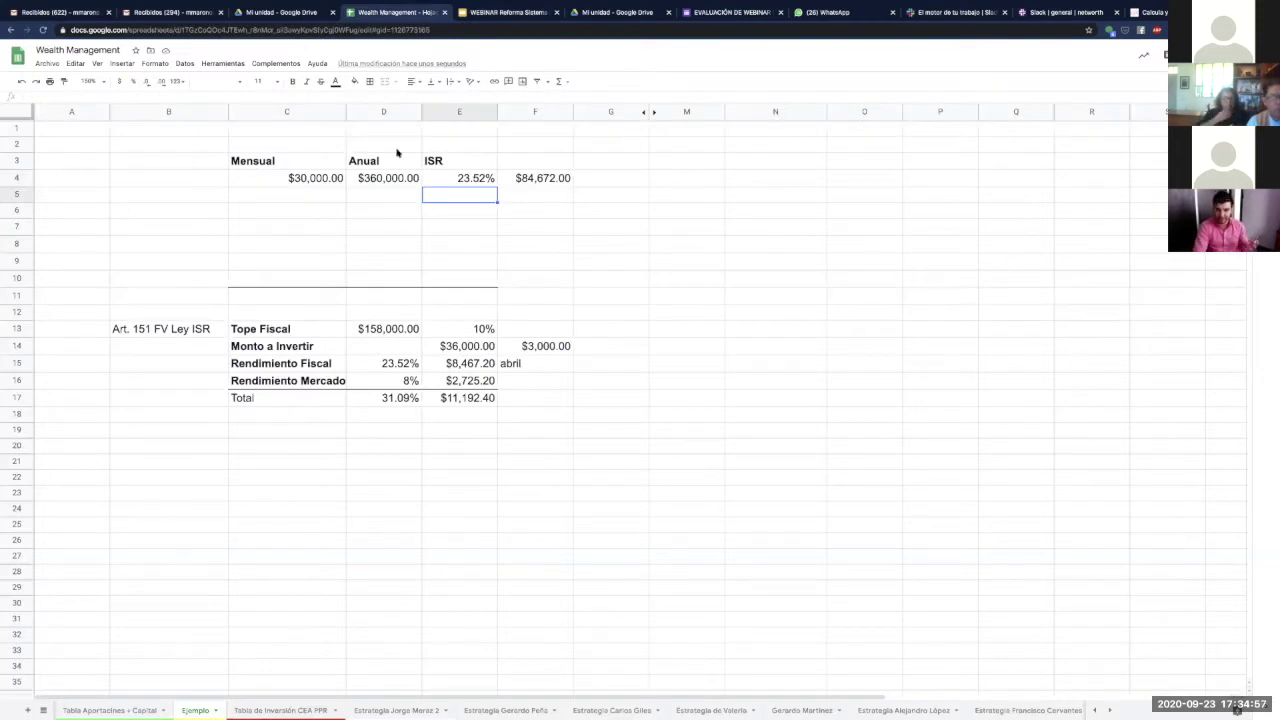
key("Down")
key("Down")
key("Down")
key("Down")
key("Down")
key("Down")
key("Down")
key("Down")
key("Down")
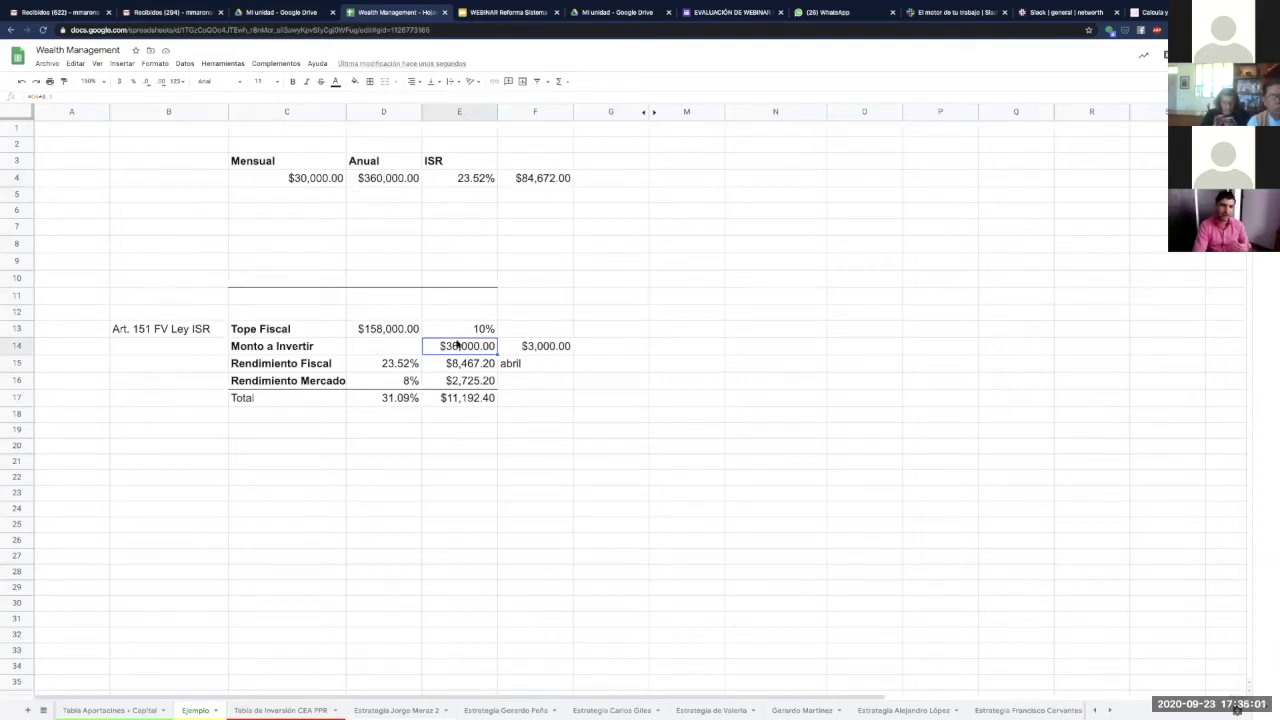
key("Down")
key("Left")
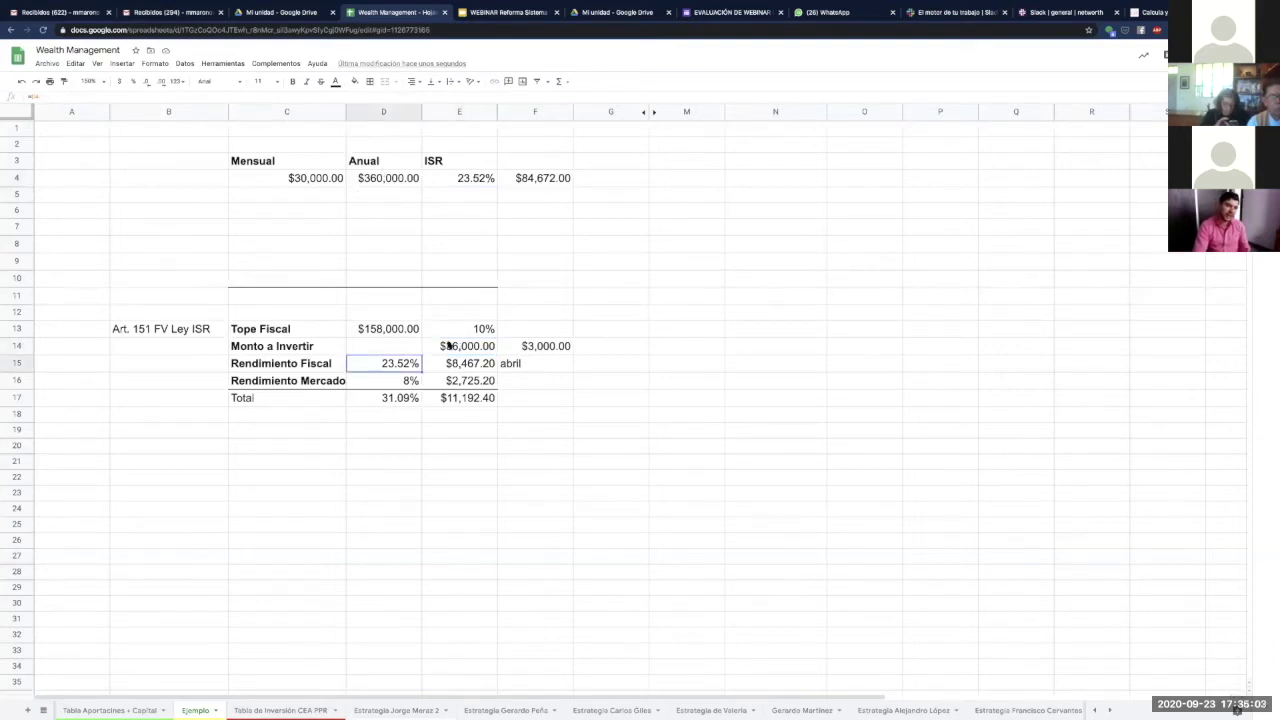
- Compare the ISR rate in E4 with the Rendimiento Fiscal rate in D15 and highlight the Rendimiento Fiscal row
key("Up")
key("Up")
key("Up")
key("Up")
key("Up")
key("Up")
key("Up")
key("Up")
key("Up")
key("Up")
key("Up")
key("Right")
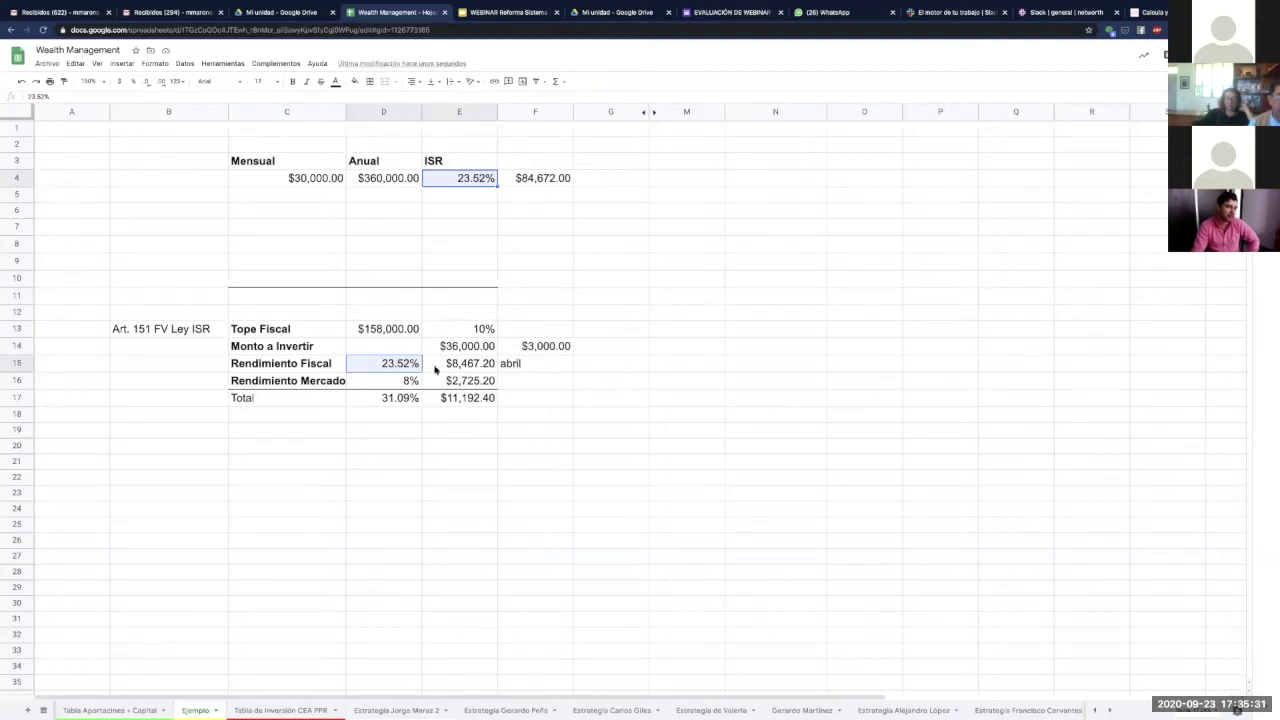
left_click_drag(537, 366, 264, 367)
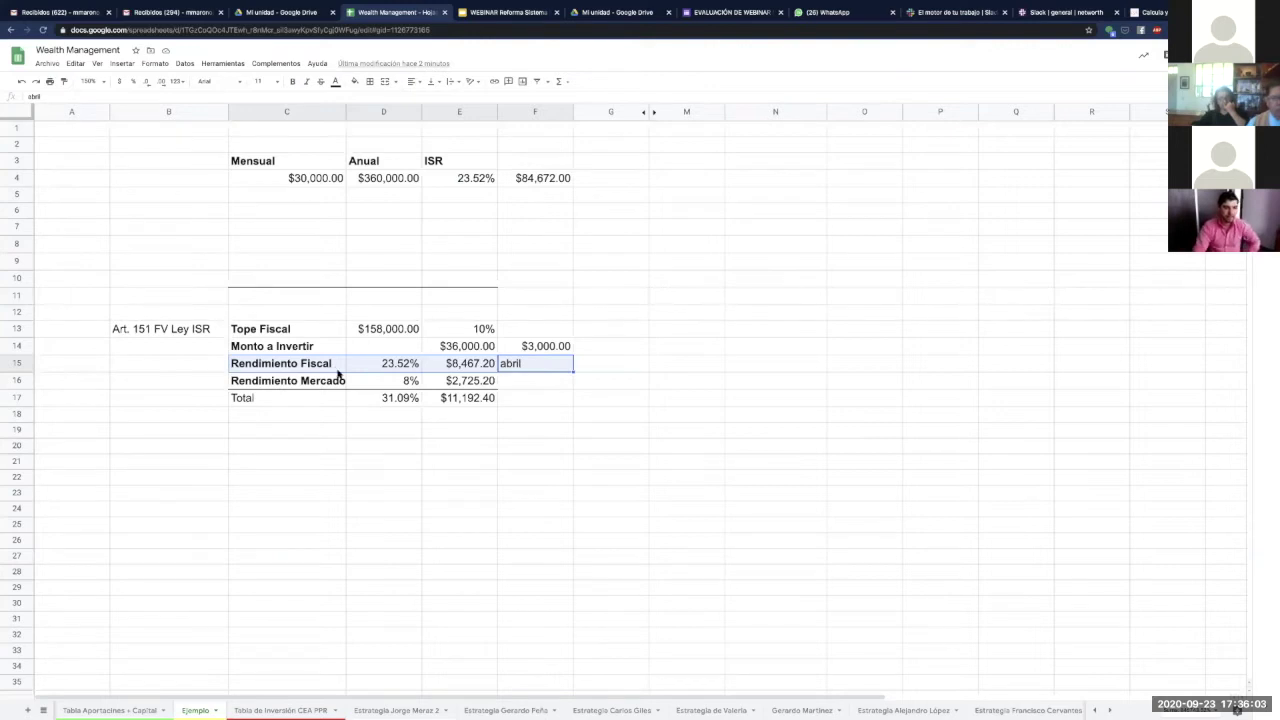
- Set the Rendimiento Mercado rate in cell D16 to 18%
left_click_drag(300, 381, 407, 390)
left_click(398, 389)
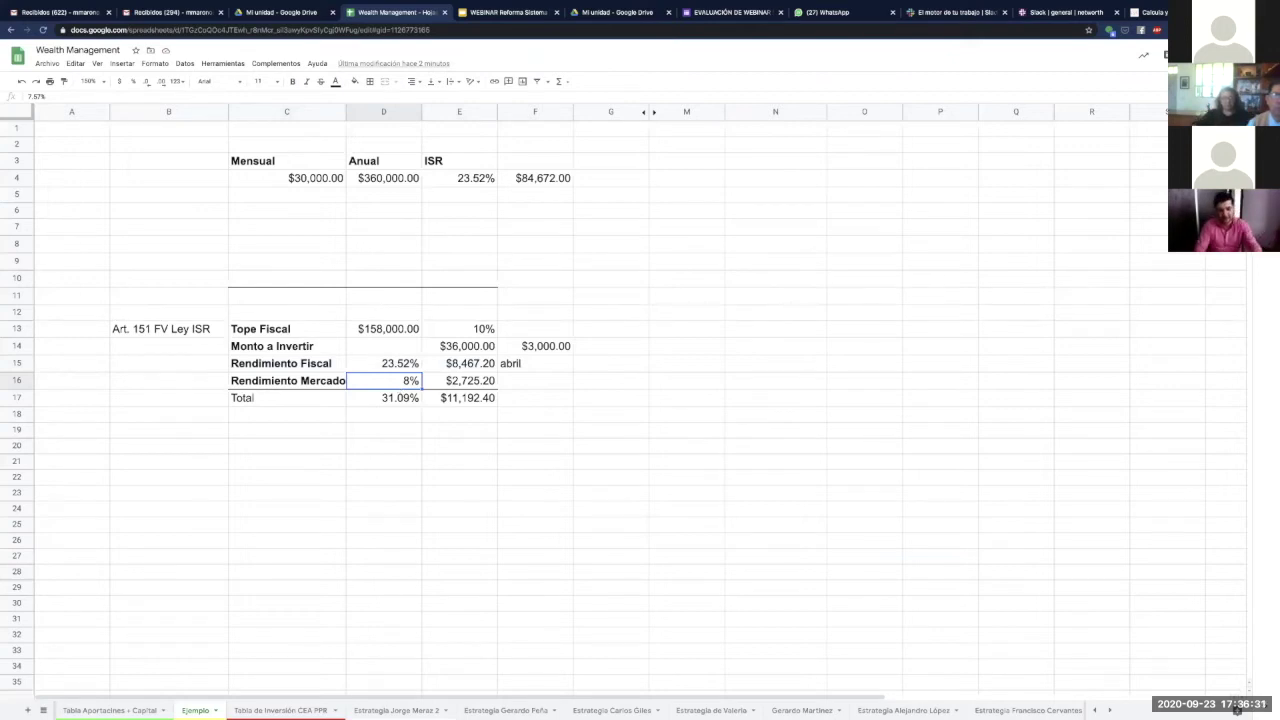
type("18")
key("Return")
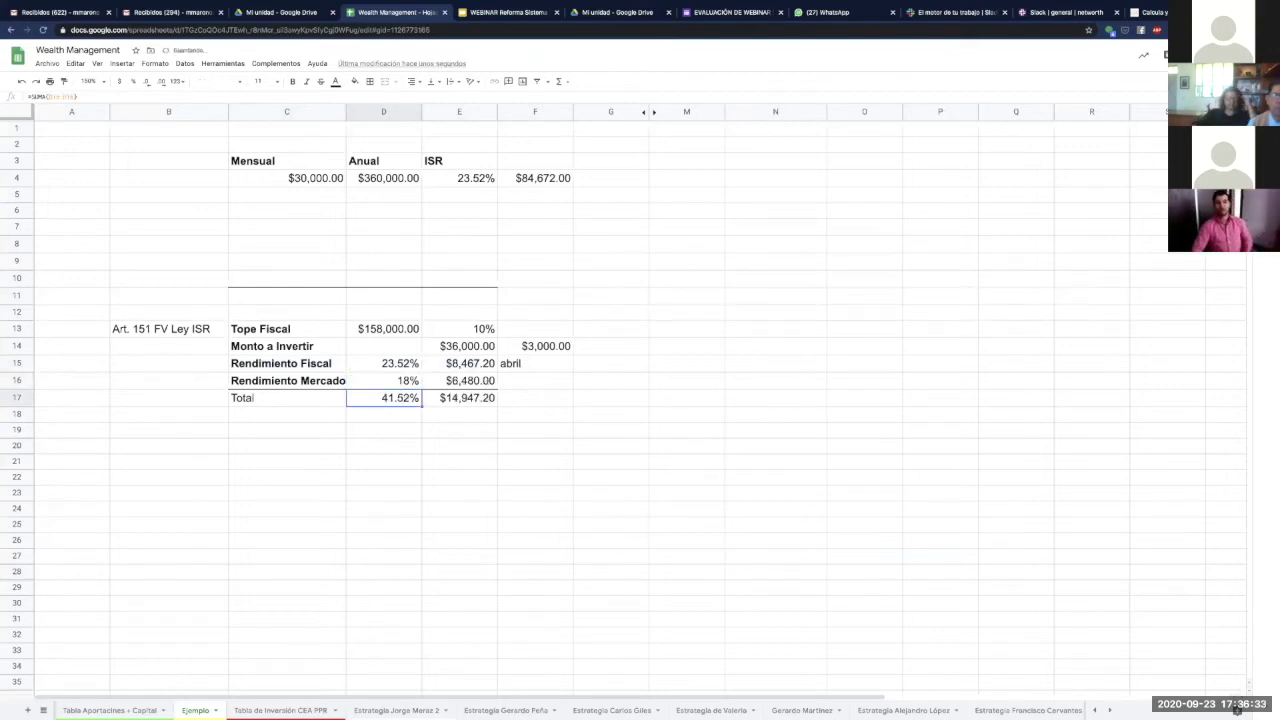
- Unhide columns H through L and bring the income and deduction comparison tables into view
scroll(436, 399, "down", 1)
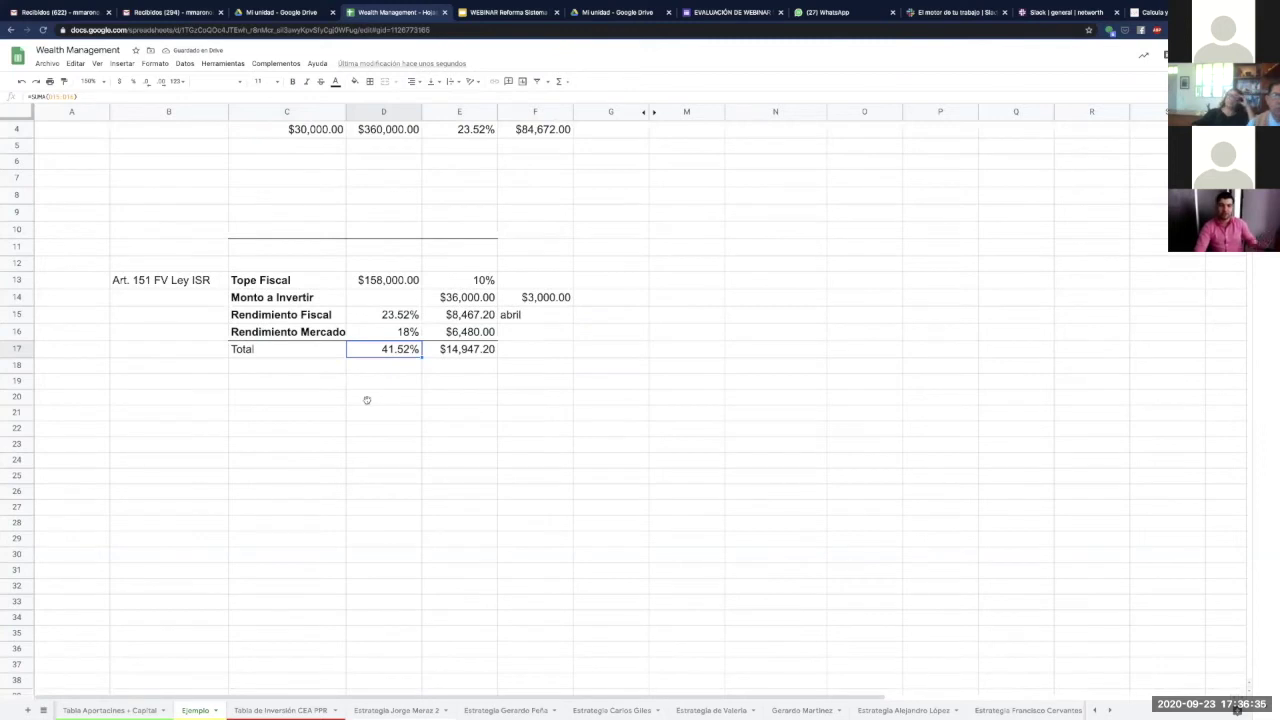
scroll(380, 403, "up", 1)
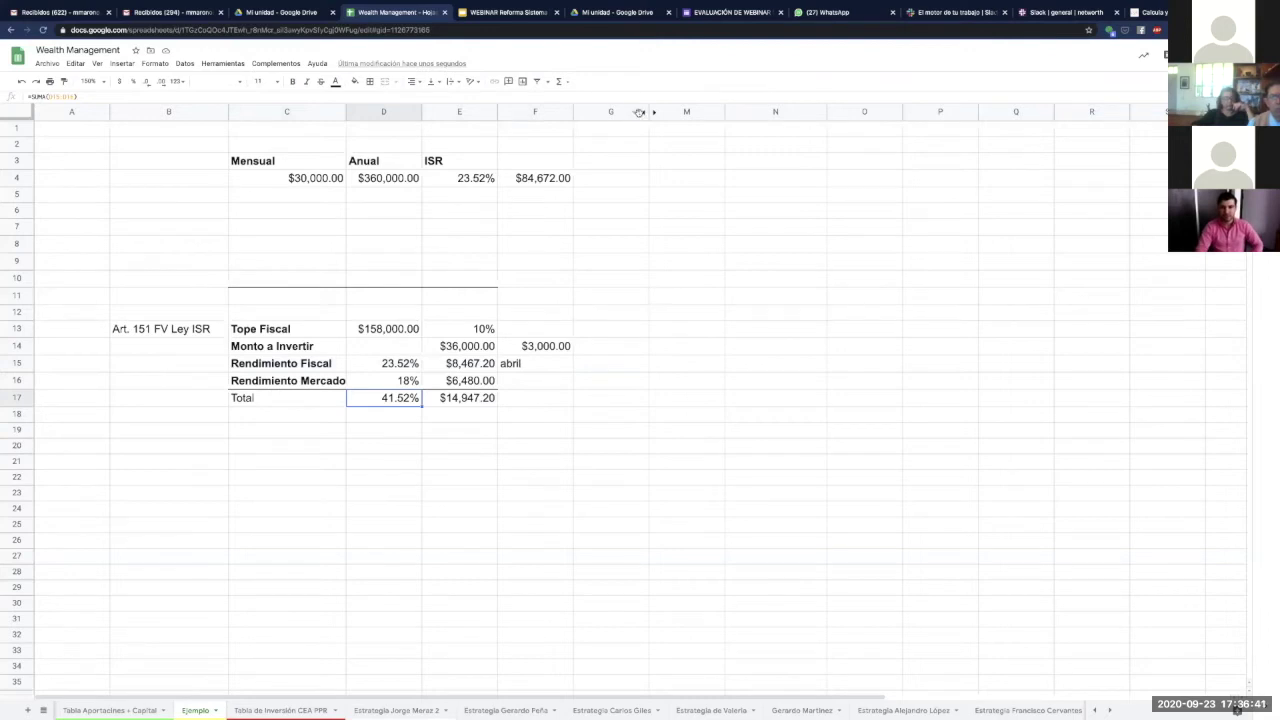
left_click_drag(639, 112, 651, 113)
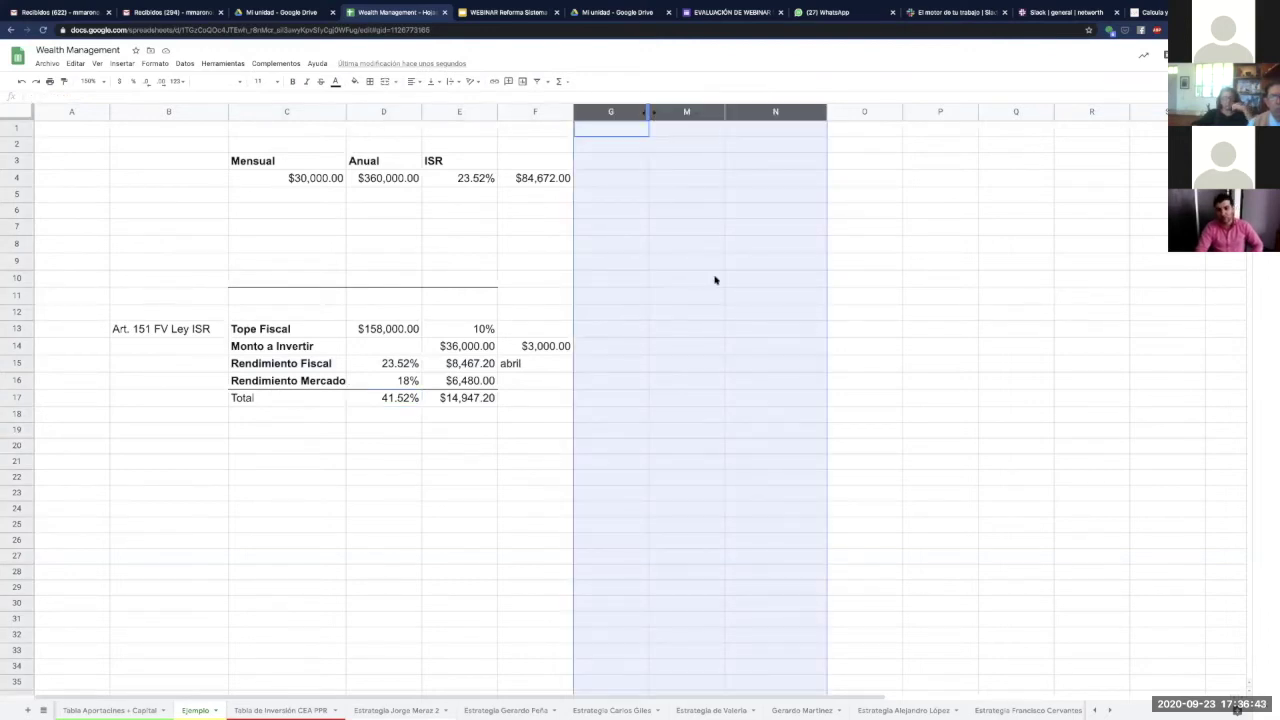
key("ctrl+shift+0")
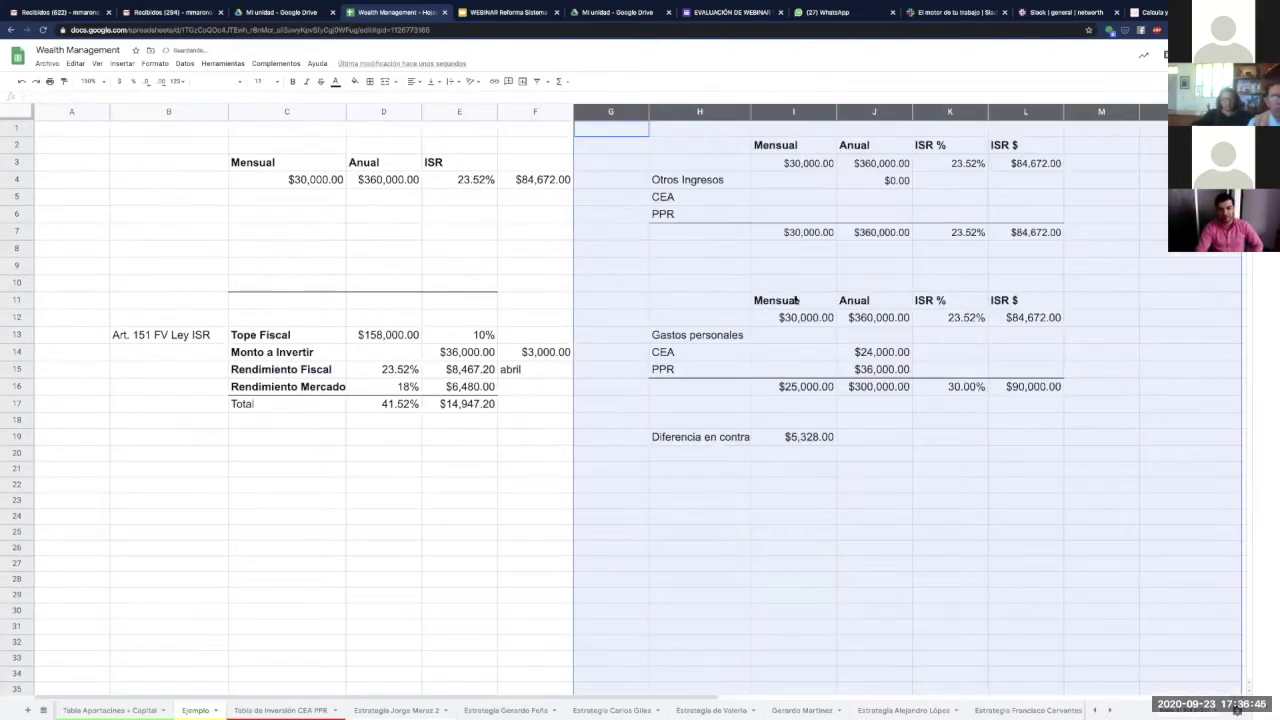
scroll(733, 307, "right", 4)
scroll(421, 365, "right", 1)
key("Right")
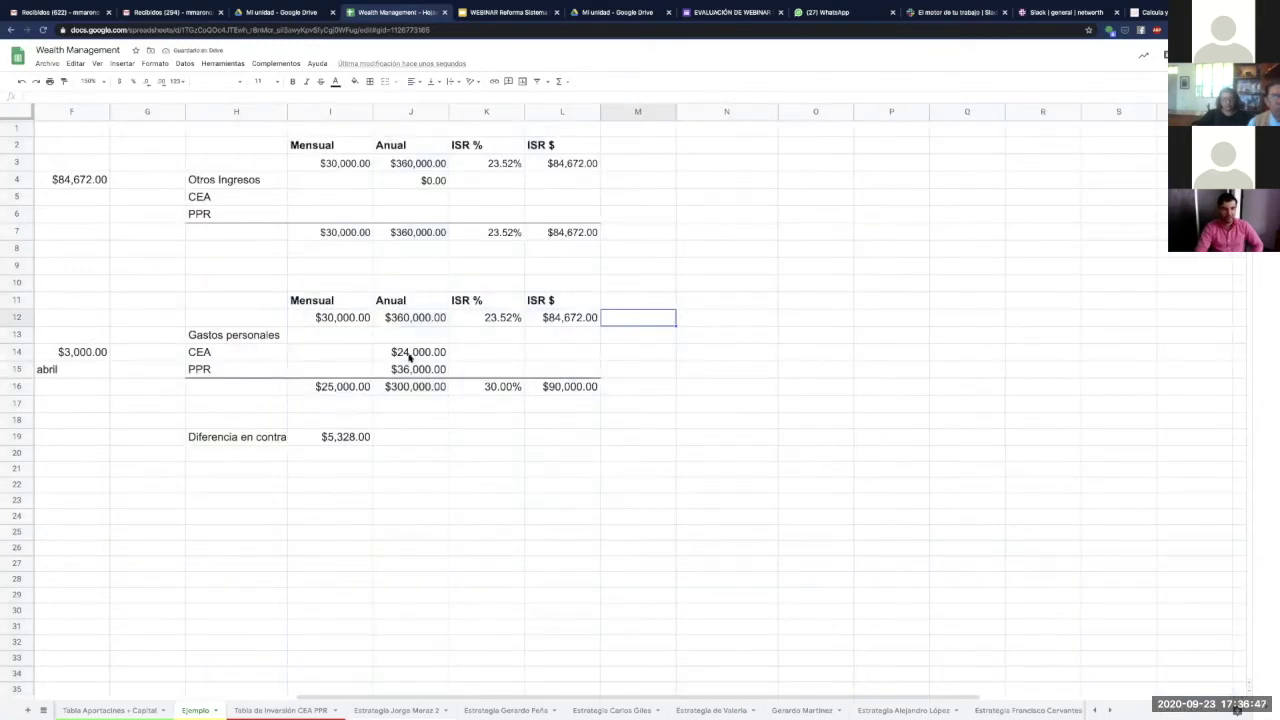
- Set the hidden text in B5:F11 to black and clear the Art 185 block's Monto a Invertir in cell E8
left_click(409, 355)
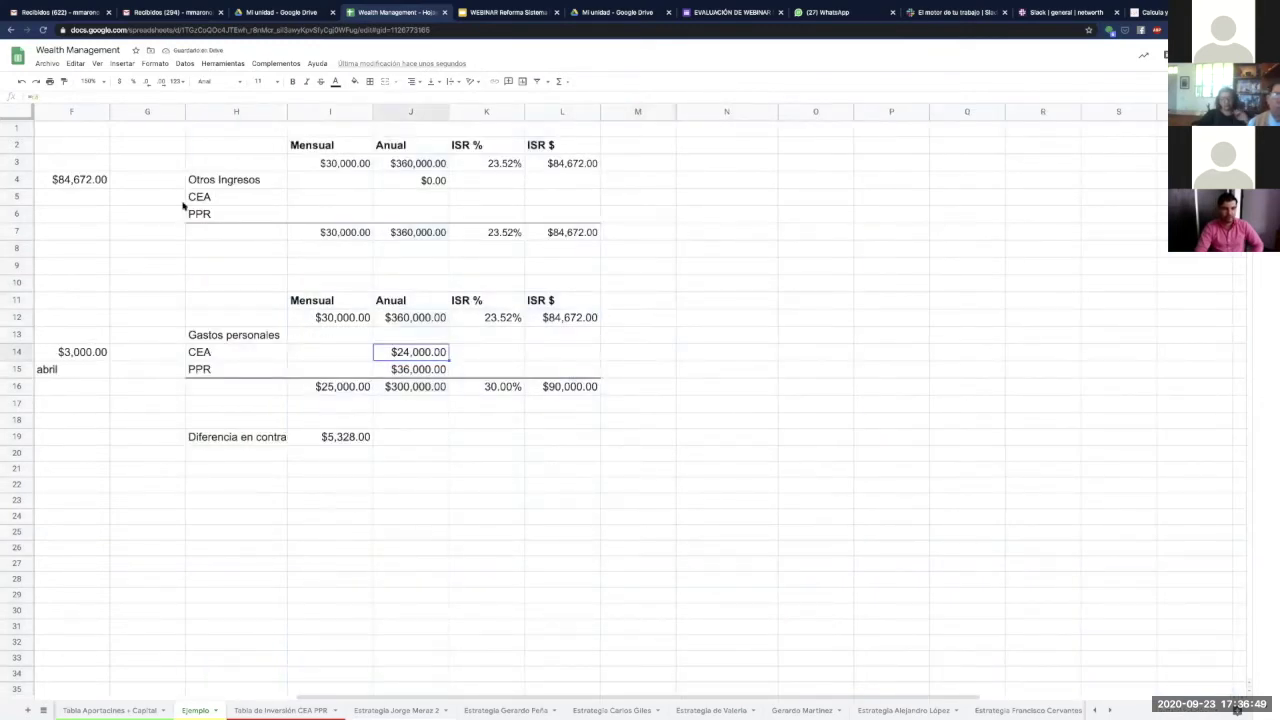
key("ctrl+z")
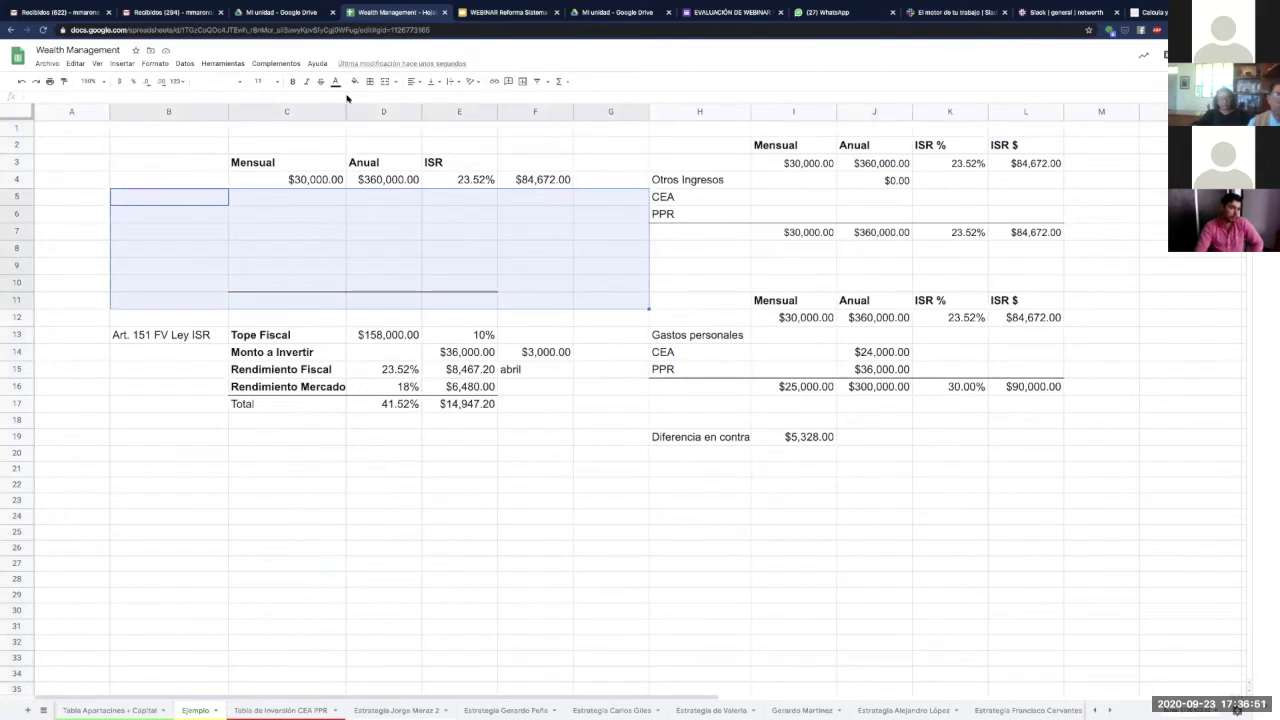
key("ctrl+z")
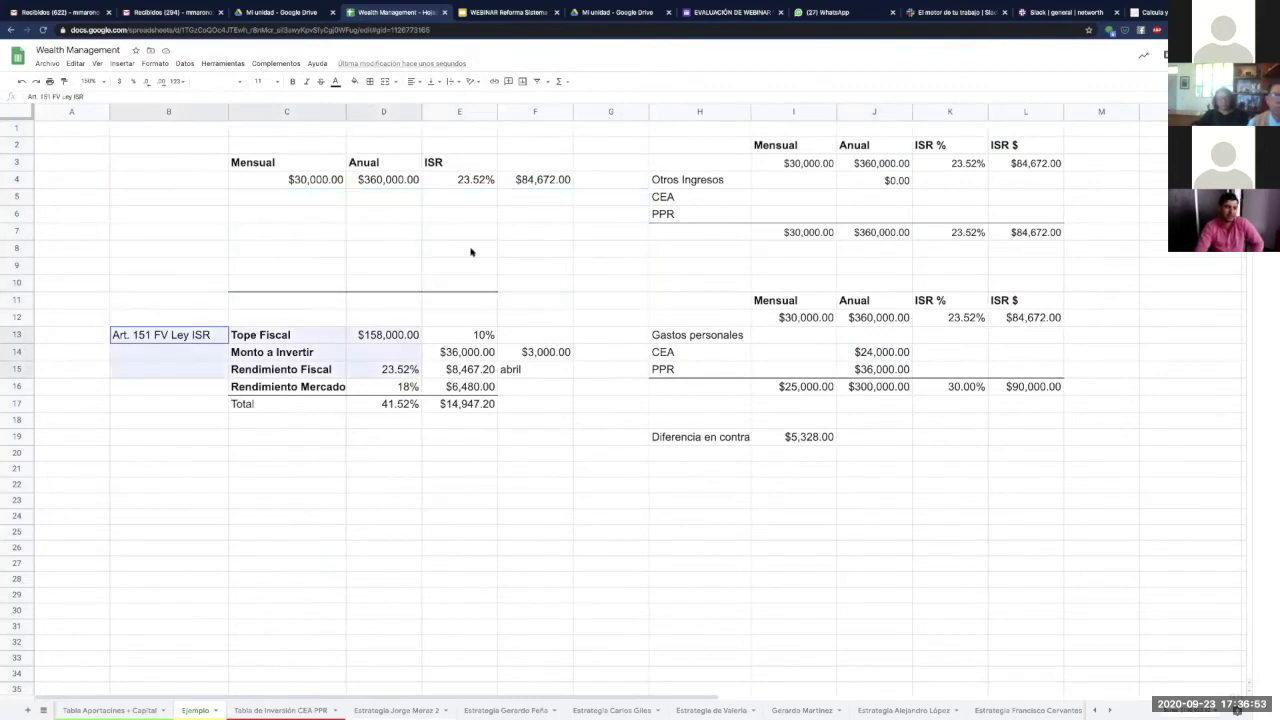
key("ctrl+z")
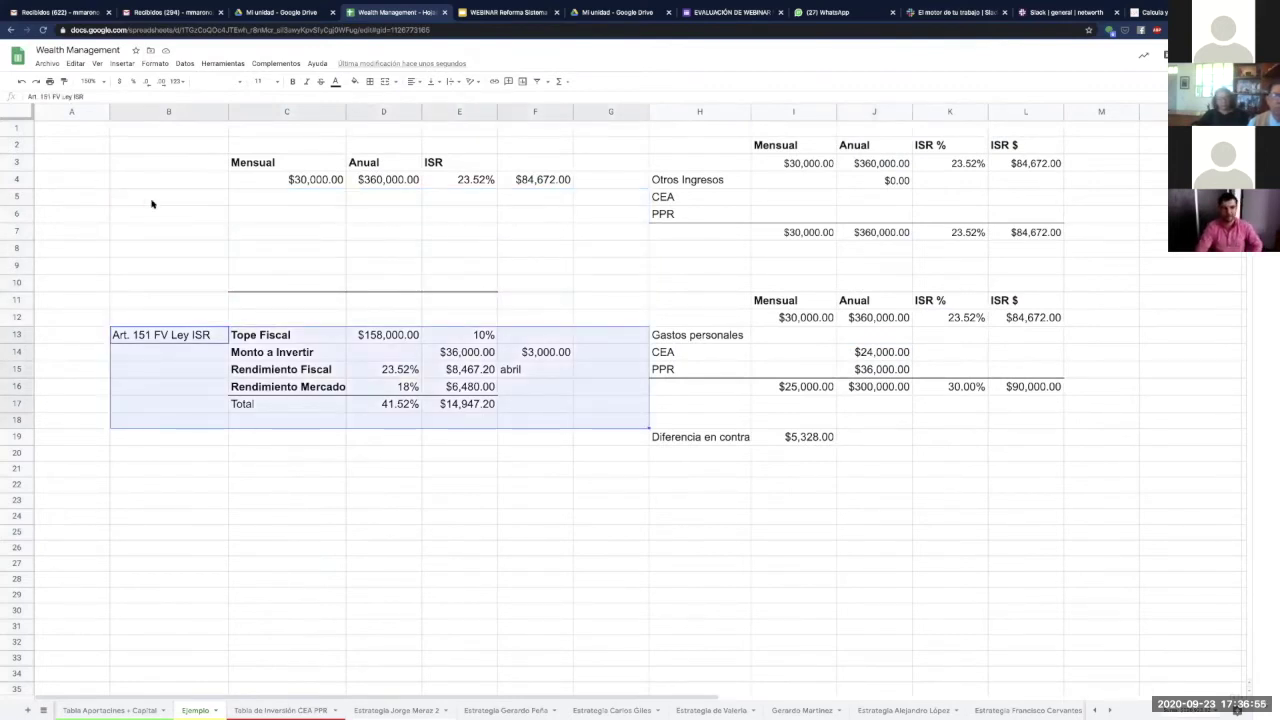
key("ctrl+z")
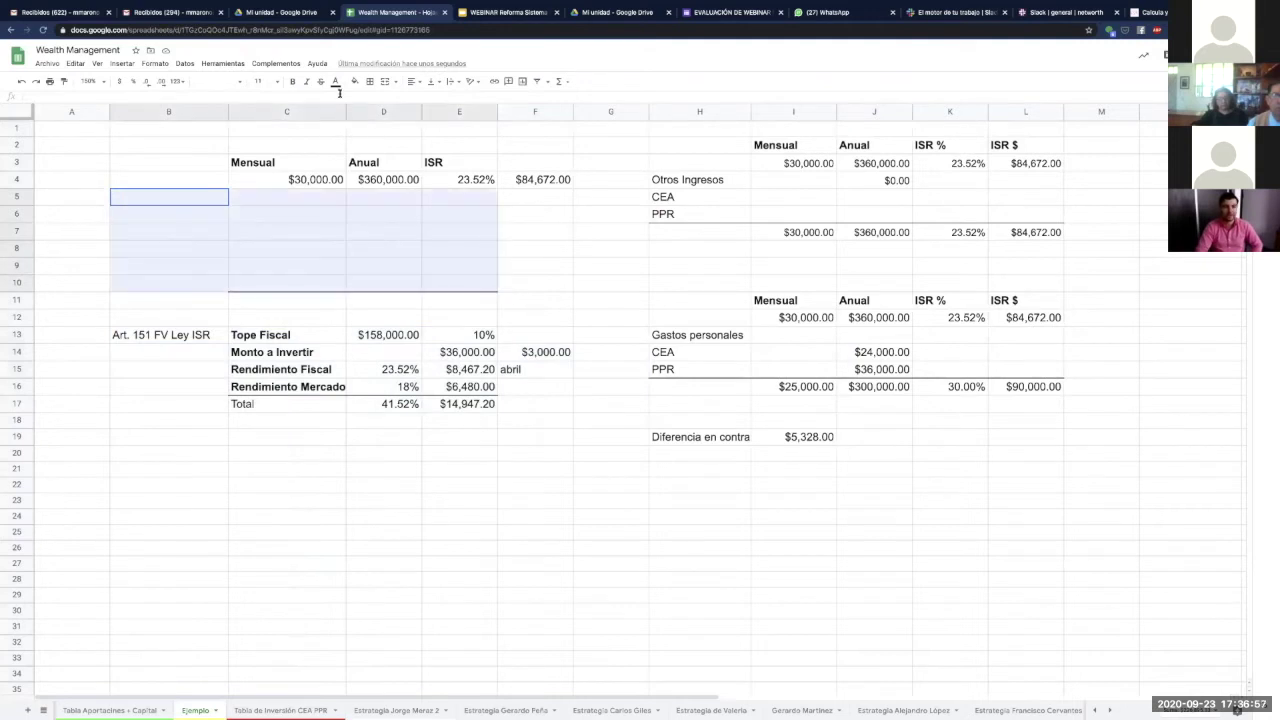
key("ctrl+z")
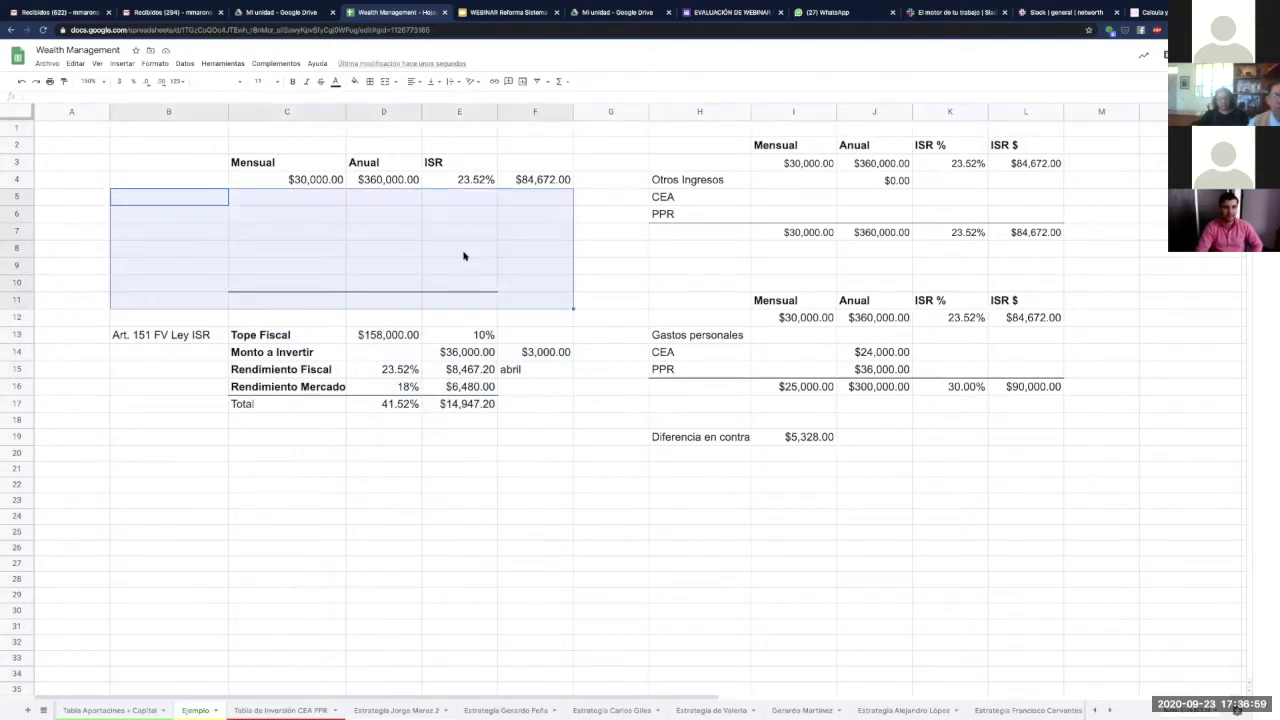
key("ctrl+z")
key("ctrl+z")
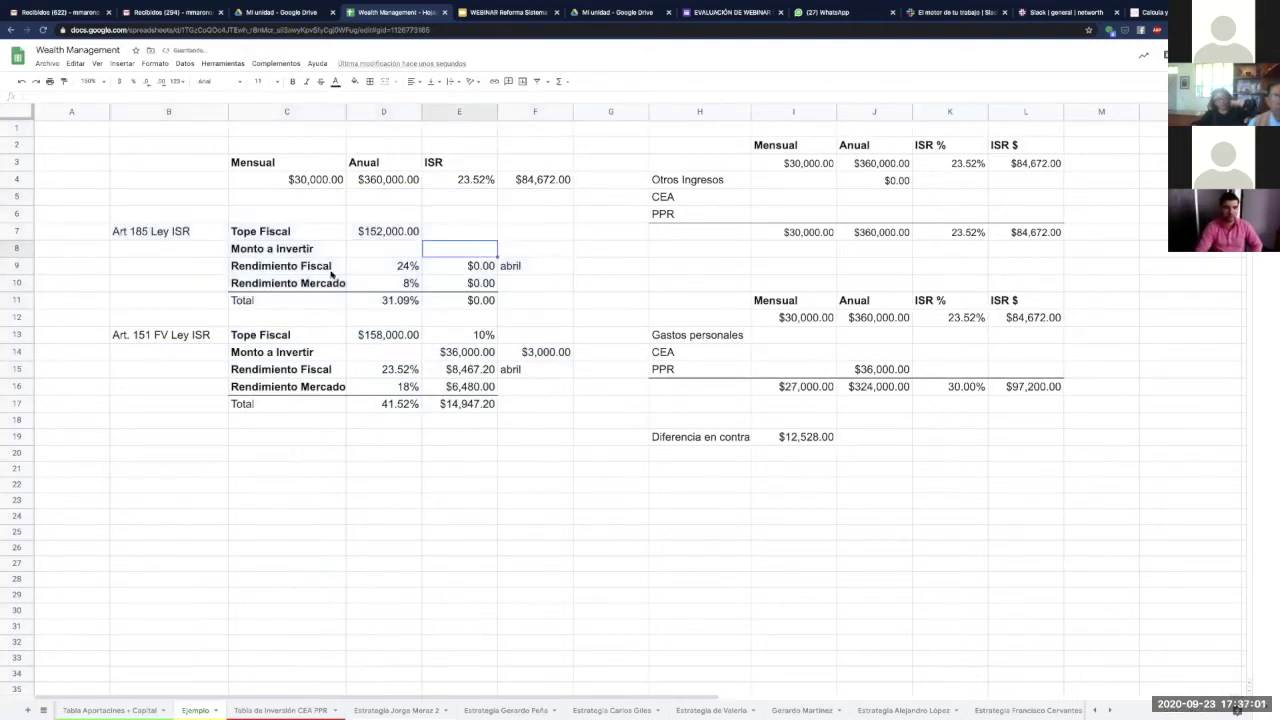
- Hide the Art 185 Ley ISR block in B7:F11 by setting its text colour to white
key("ctrl+z")
key("ctrl+z")
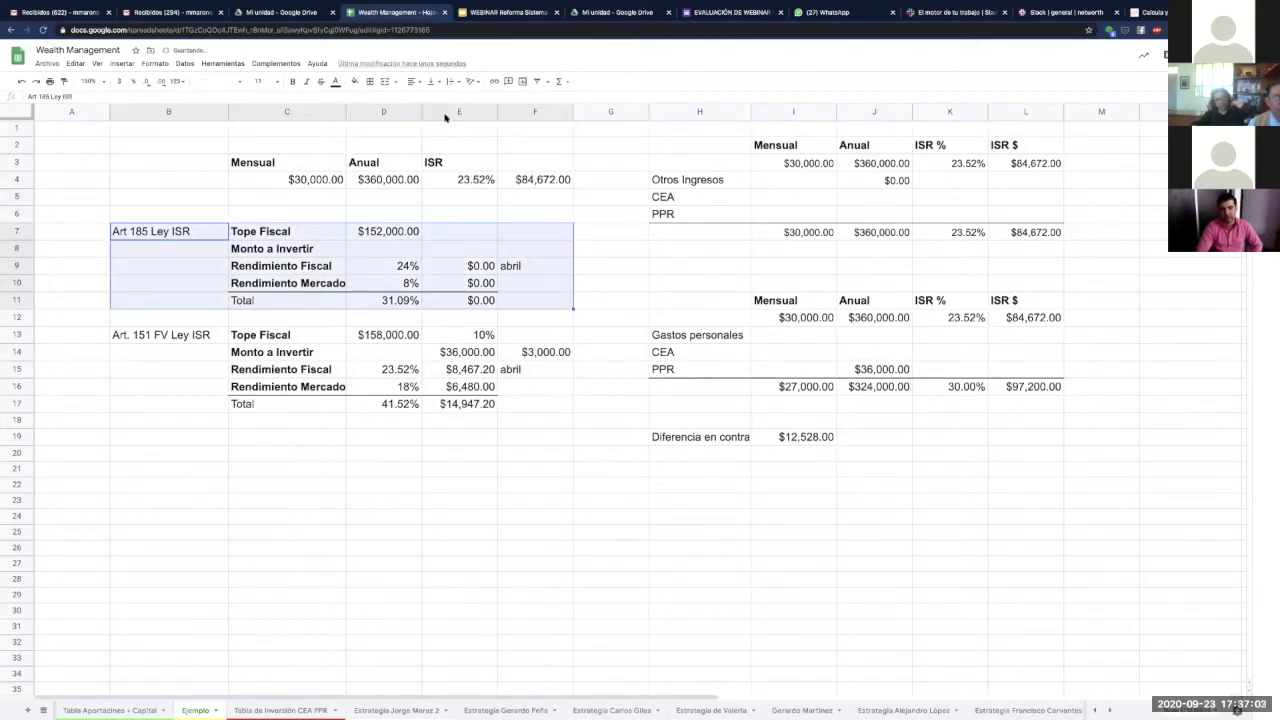
left_click(335, 81)
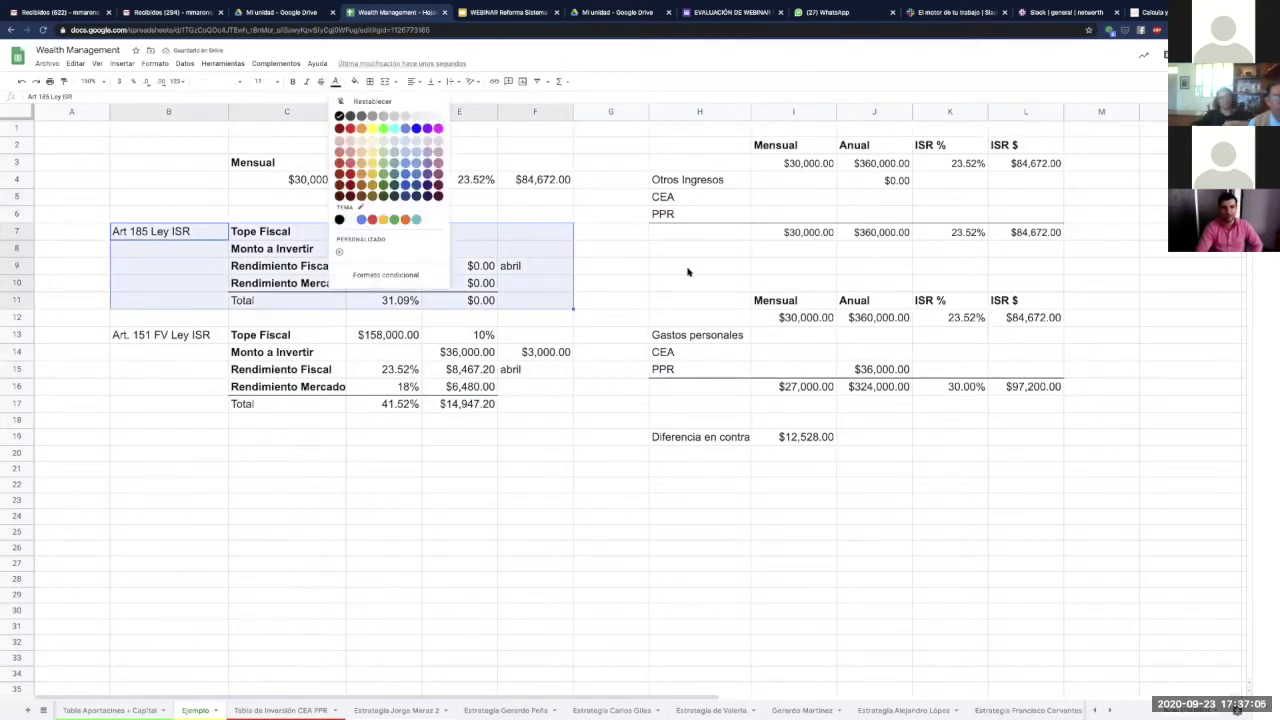
key("ctrl+z")
- Examine the PPR deduction in J15 and the monthly income, annual income, ISR rate and ISR amount in row 12
scroll(589, 266, "right", 5)
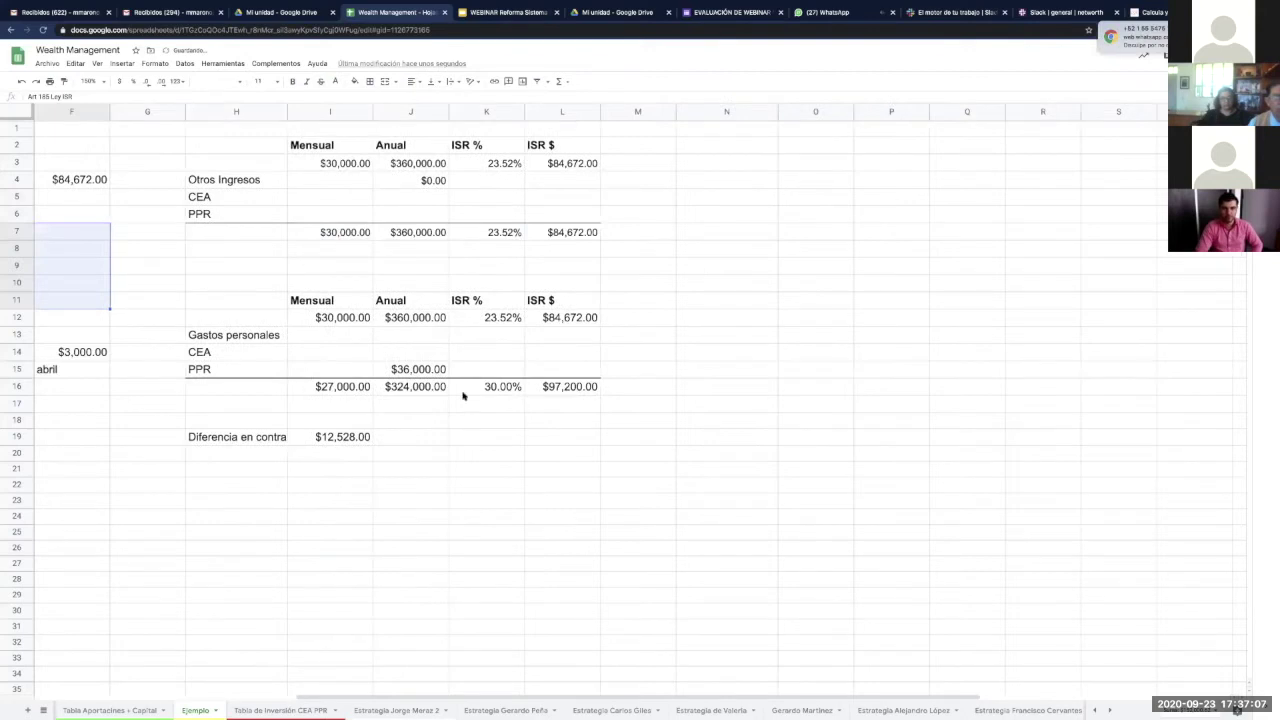
scroll(505, 360, "left", 2)
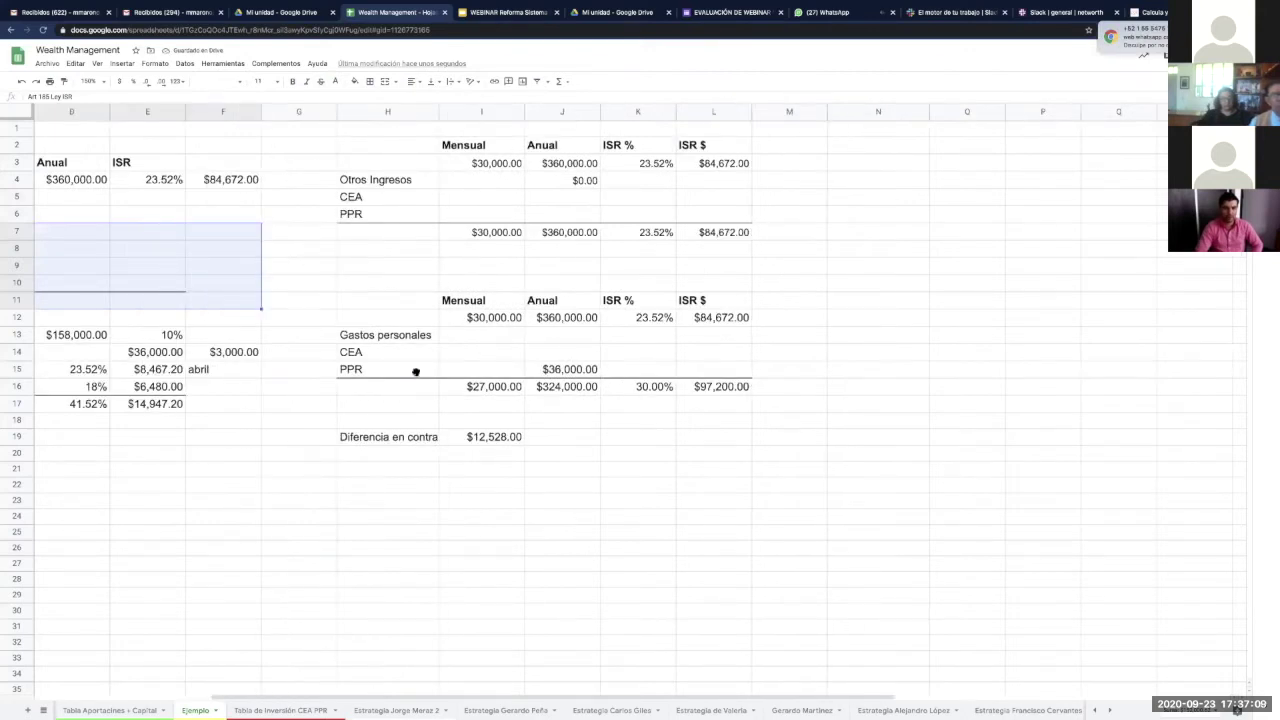
left_click(543, 368)
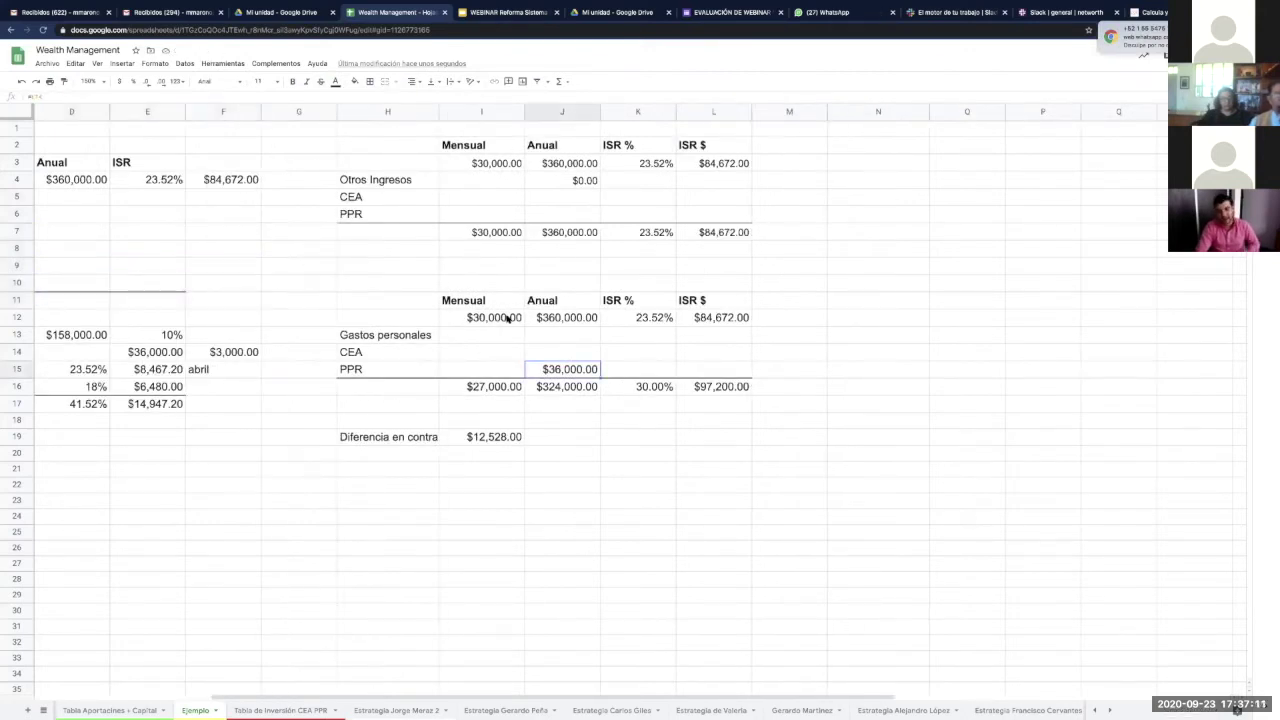
left_click(507, 317)
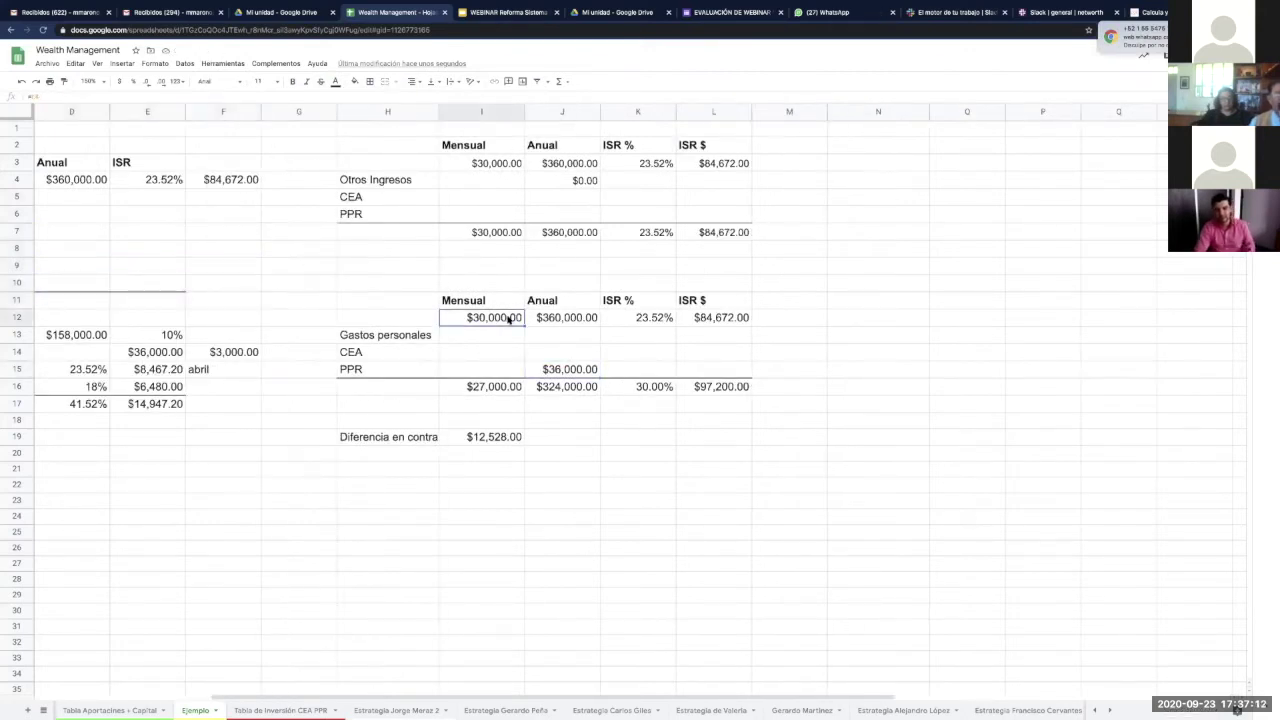
left_click(567, 322)
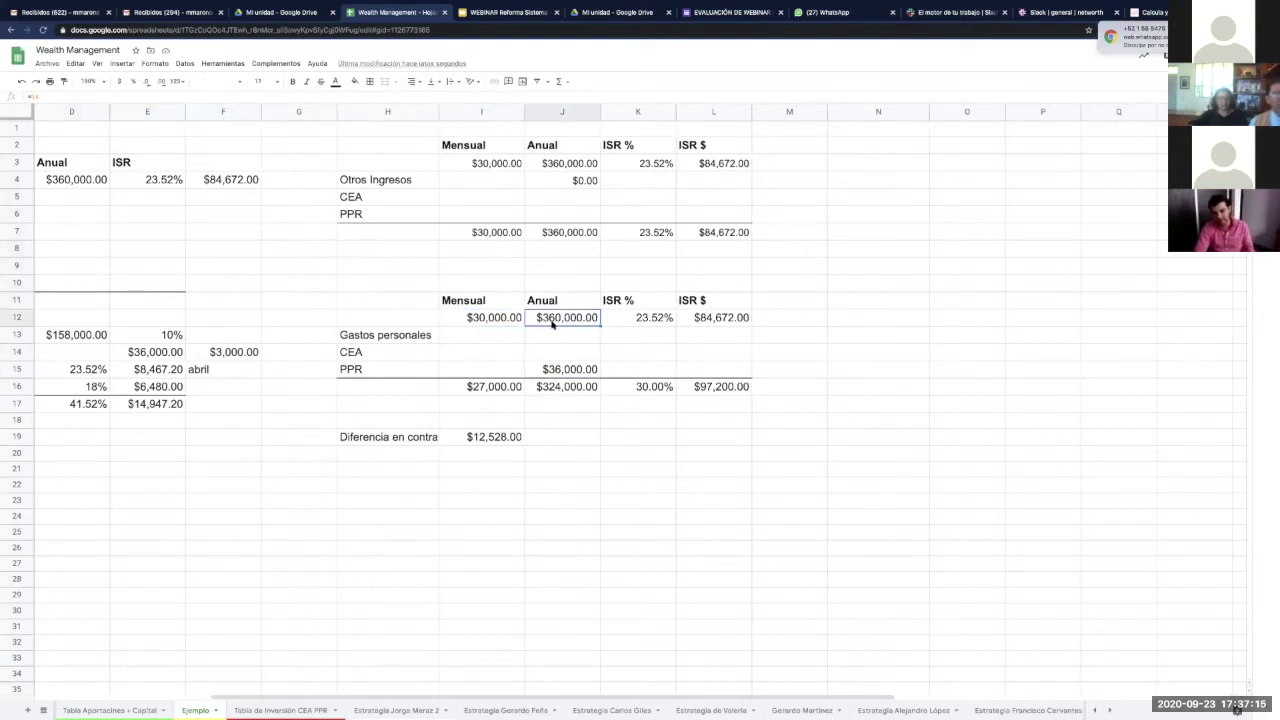
left_click(648, 318)
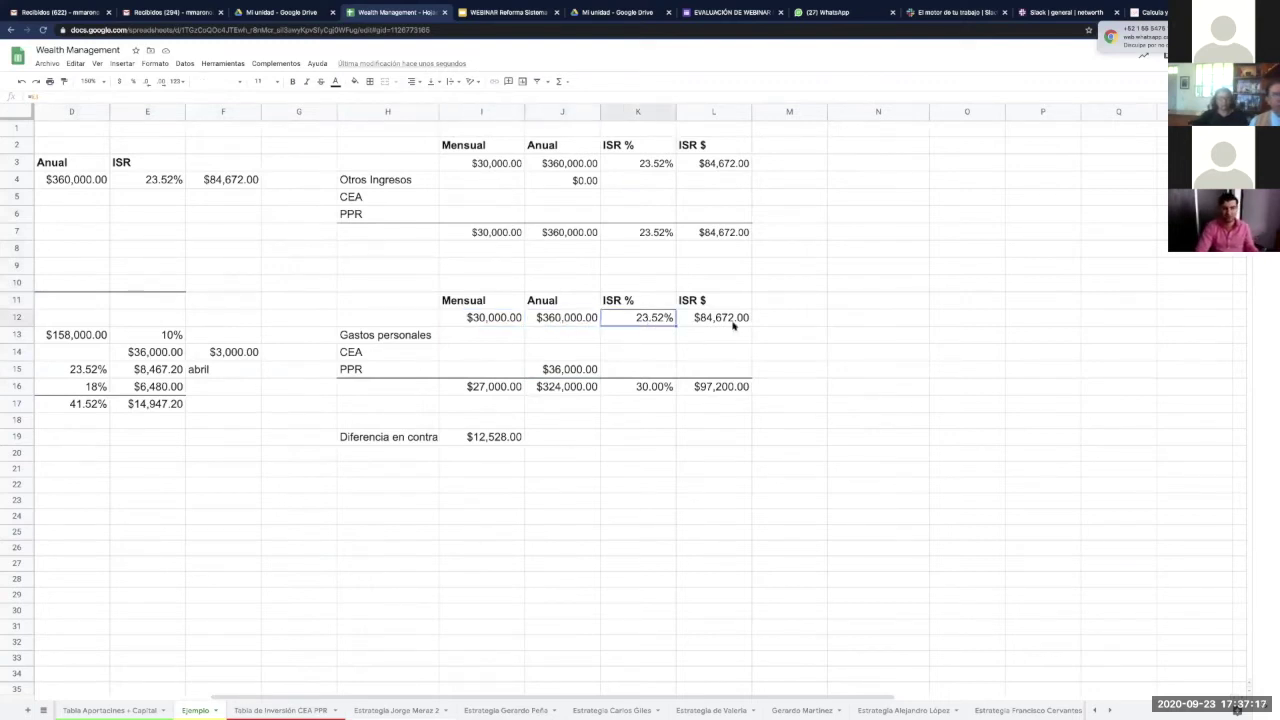
left_click(733, 324)
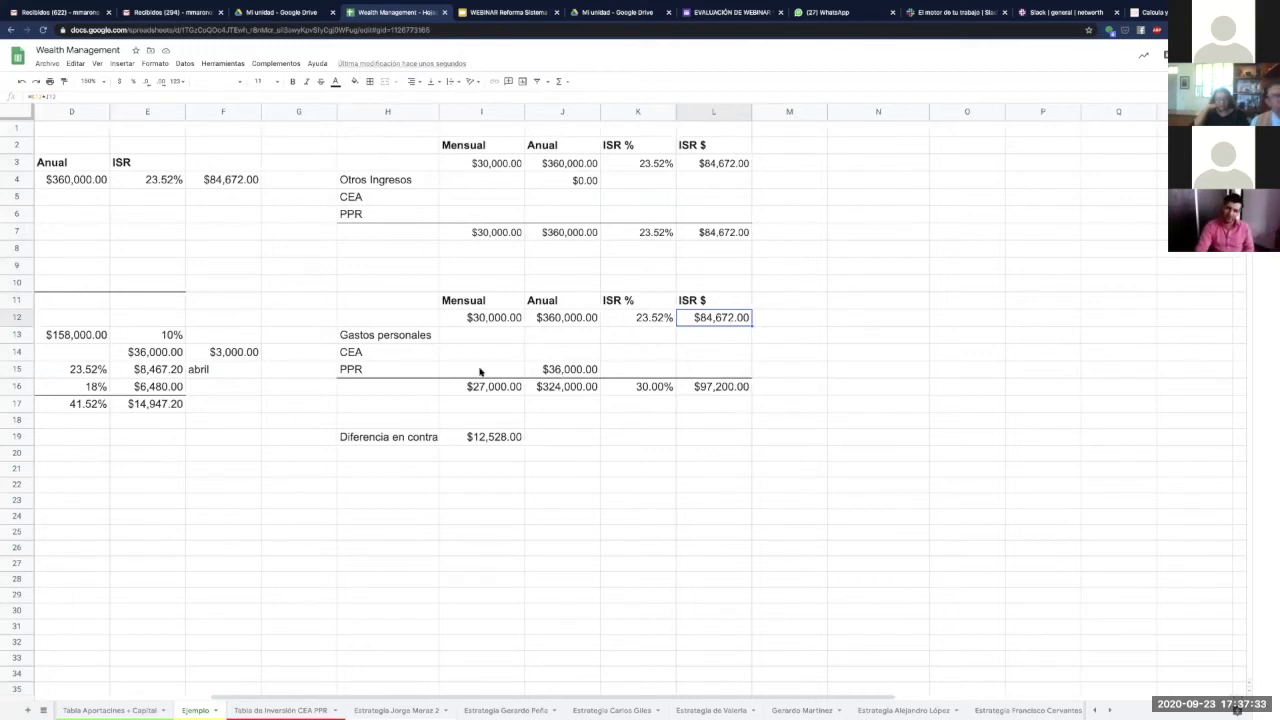
- Compare the monthly income, annual income and ISR amount in row 12 with those after the PPR deduction in row 16
left_click(556, 371)
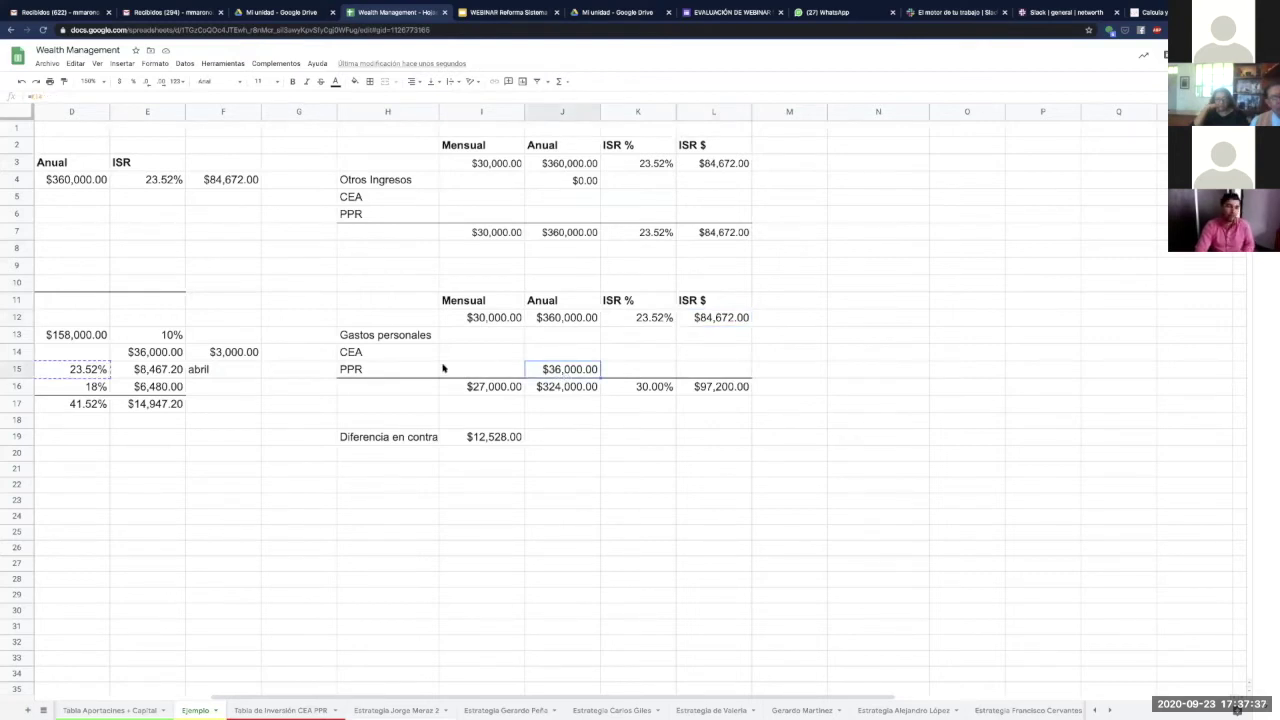
left_click(492, 316)
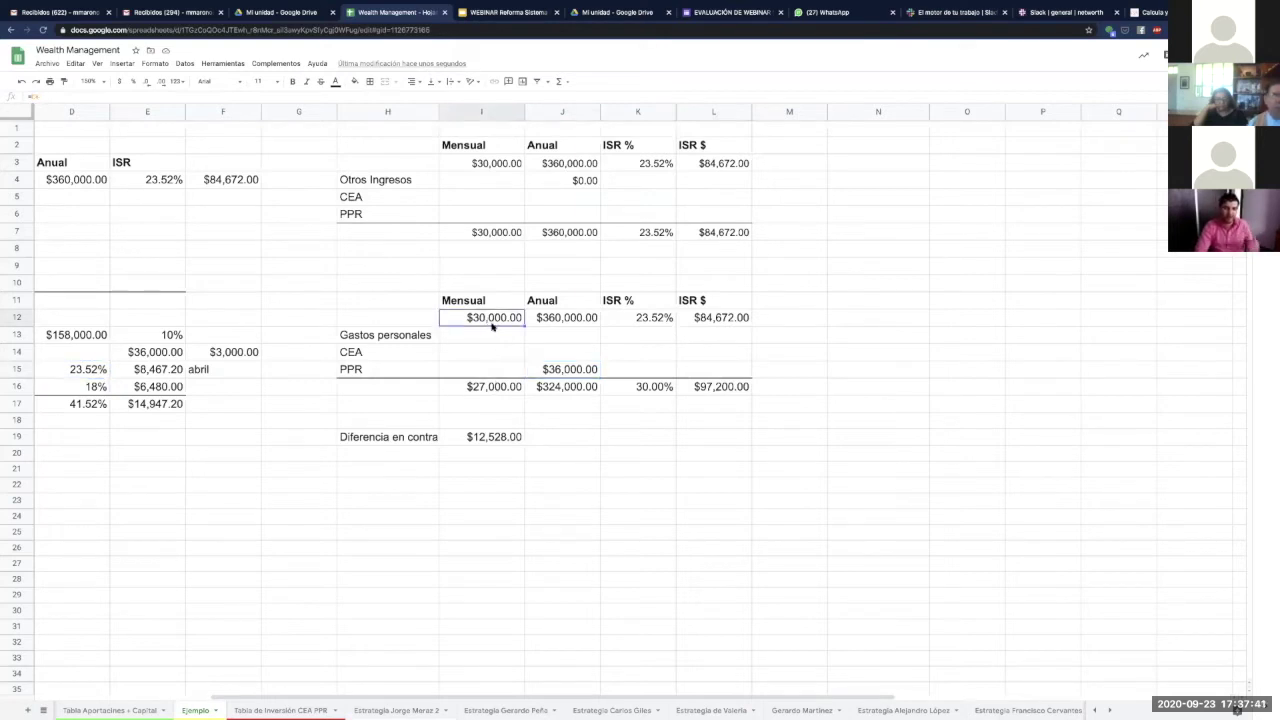
left_click(494, 388)
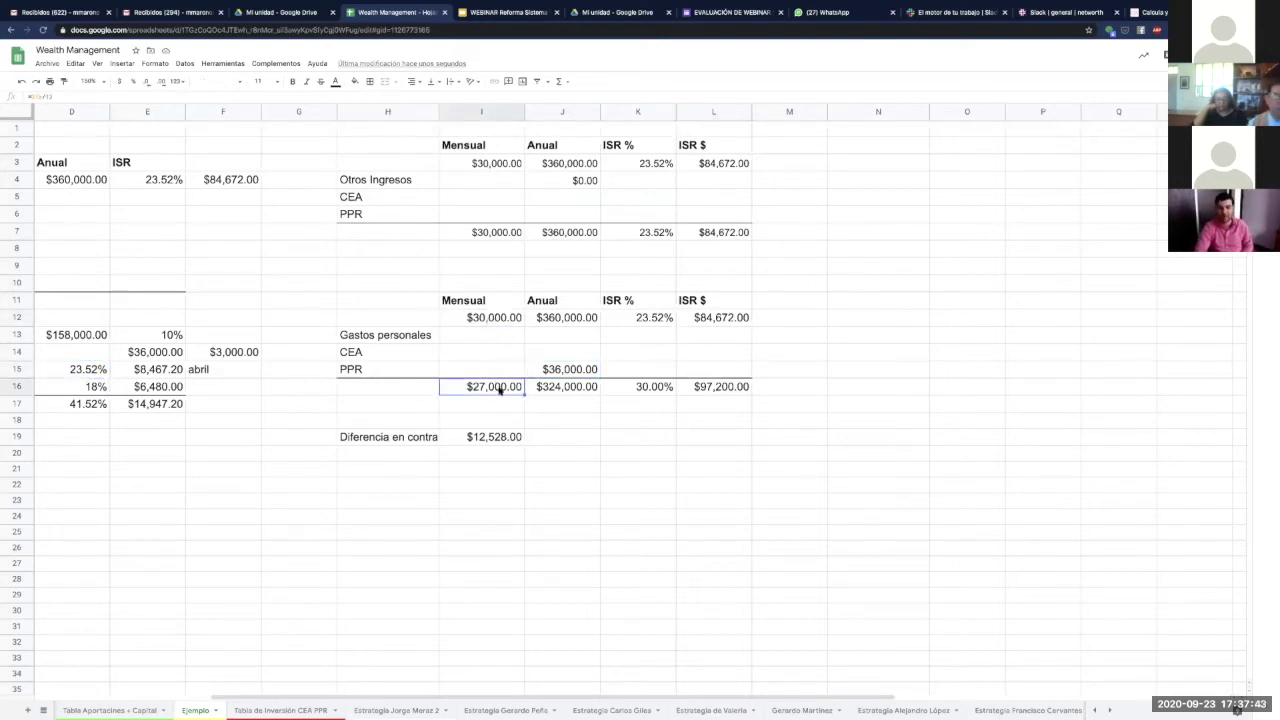
left_click(566, 388)
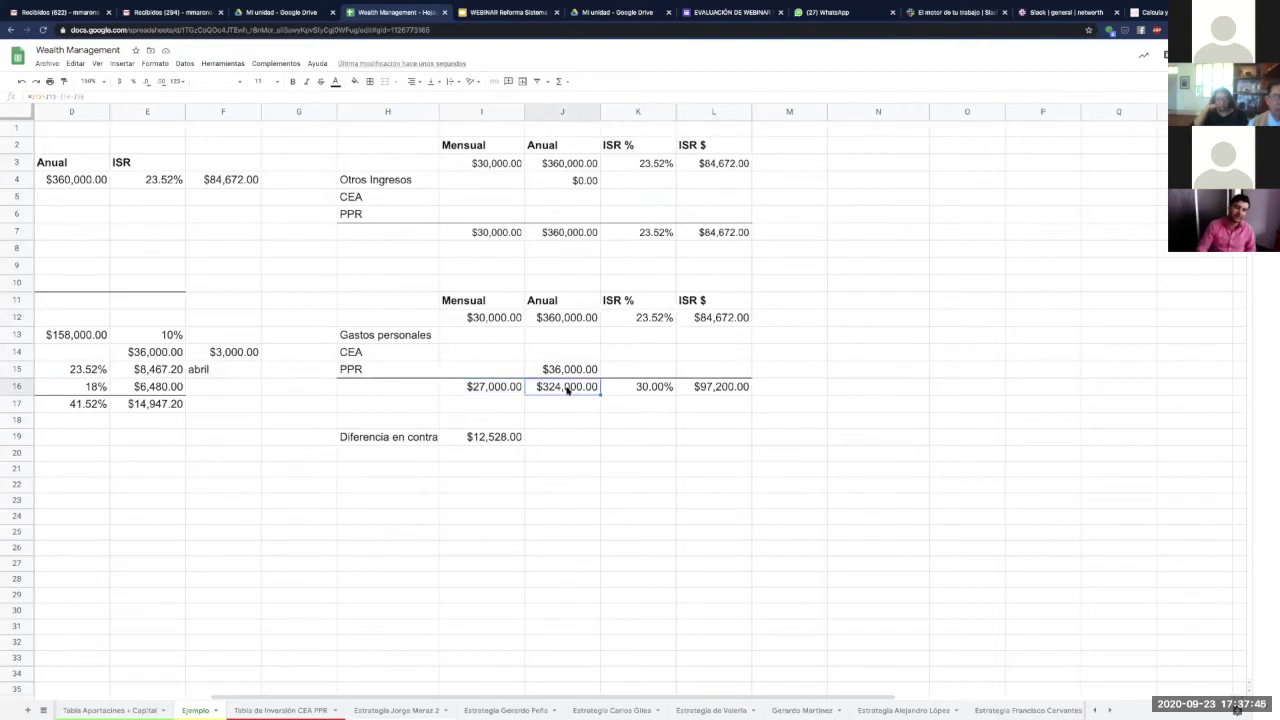
left_click(570, 316)
left_click(570, 388)
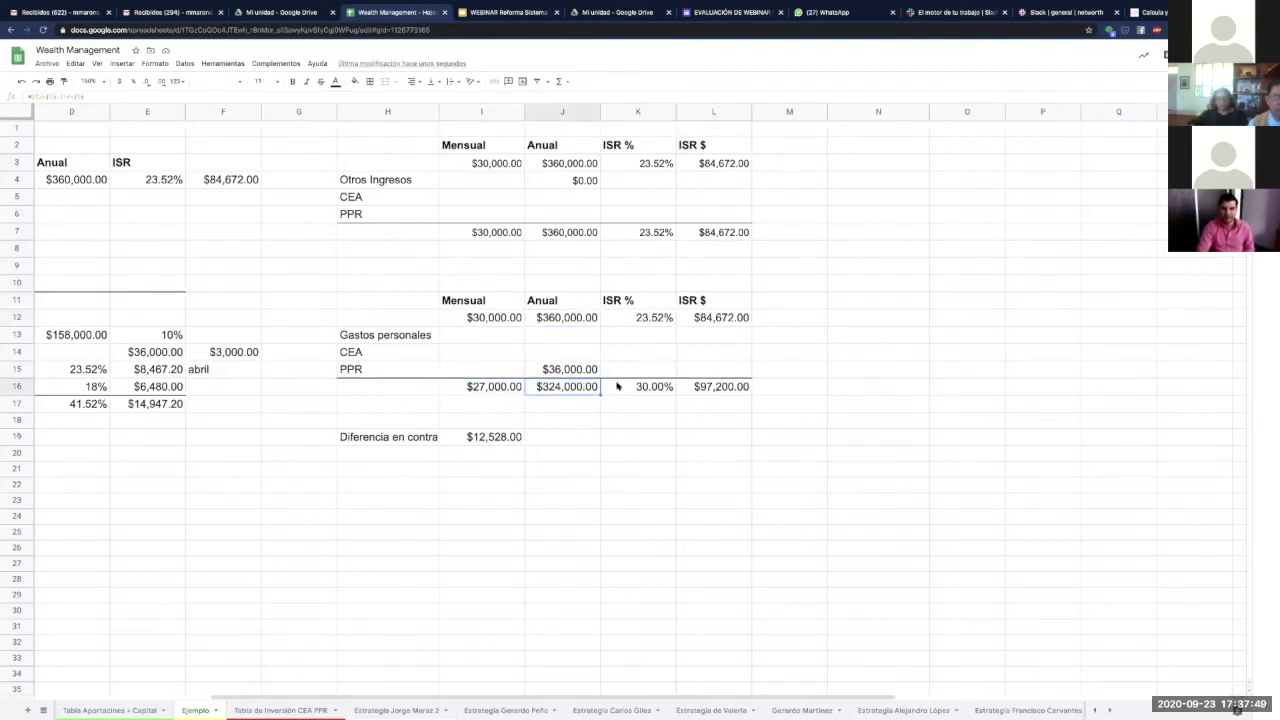
left_click(719, 320)
left_click(697, 391)
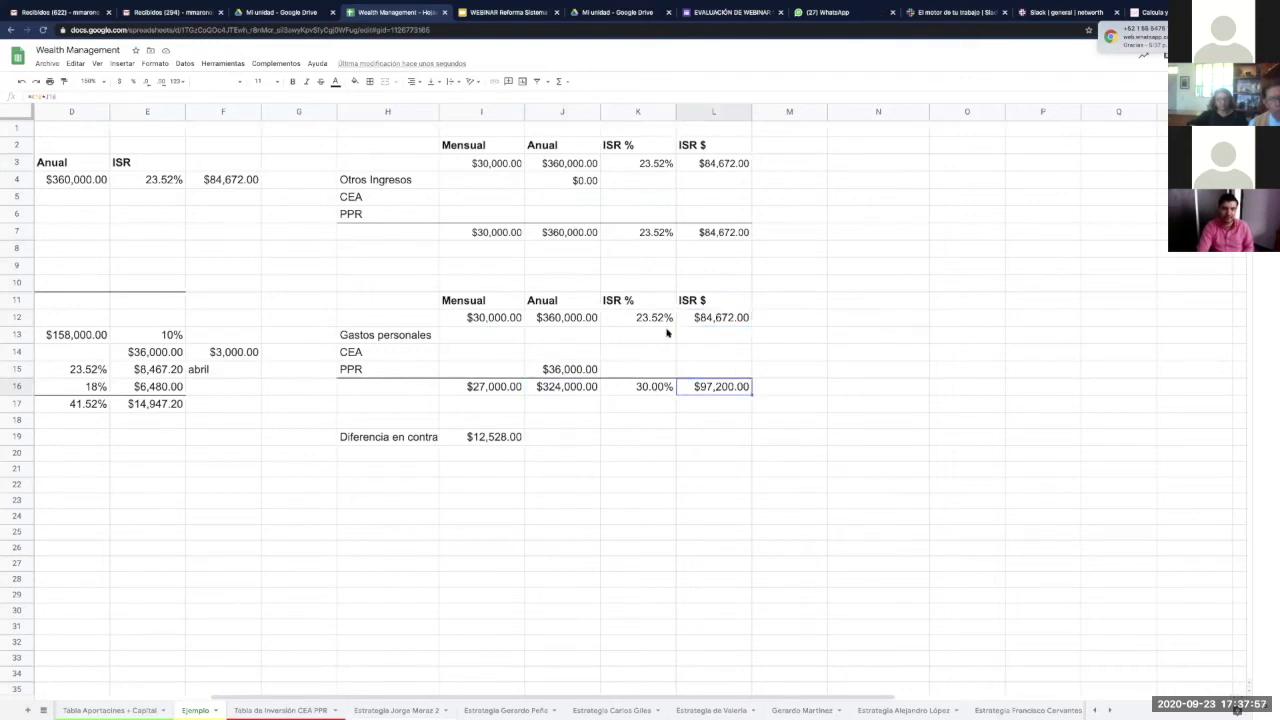
- Set the ISR rate after deductions in cell K16 to 23.52%
left_click(520, 391)
left_click(654, 391)
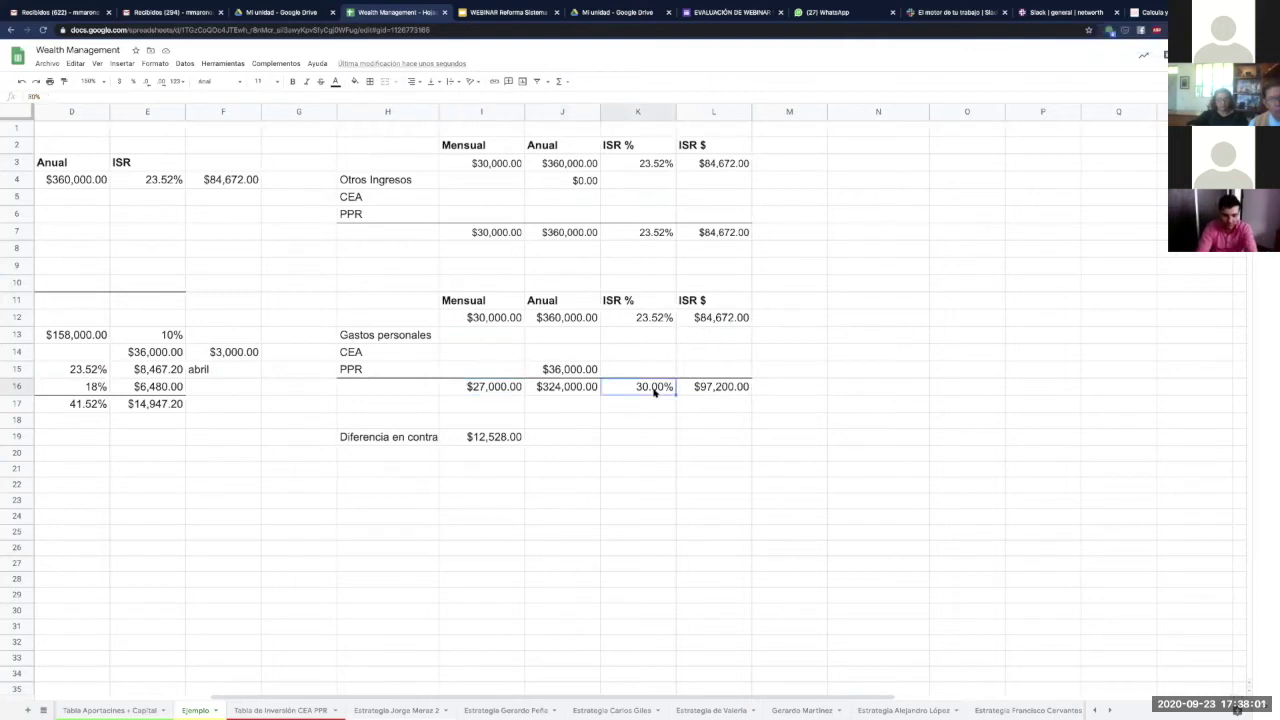
type("23.52%")
key("Return")
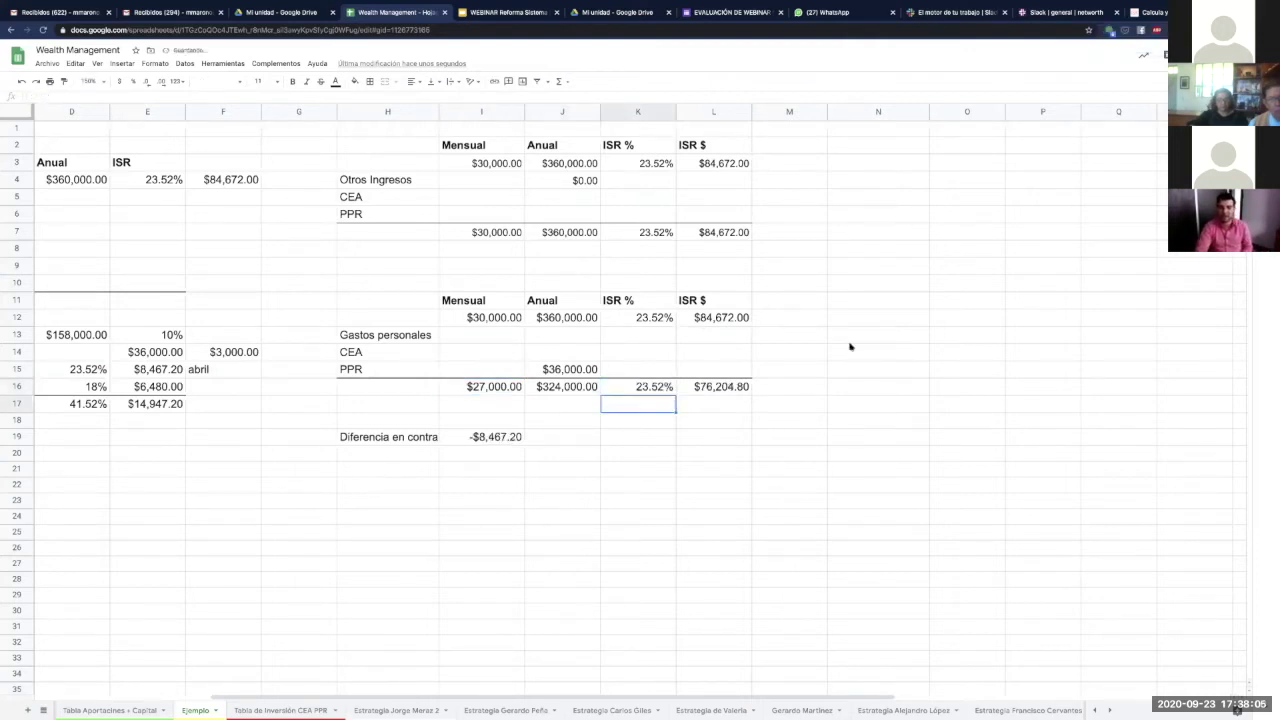
- Compare the ISR figures in rows 12 and 16, and highlight the Rendimiento Fiscal row in C15:E15
left_click(658, 386)
key("ctrl+shift+Up")
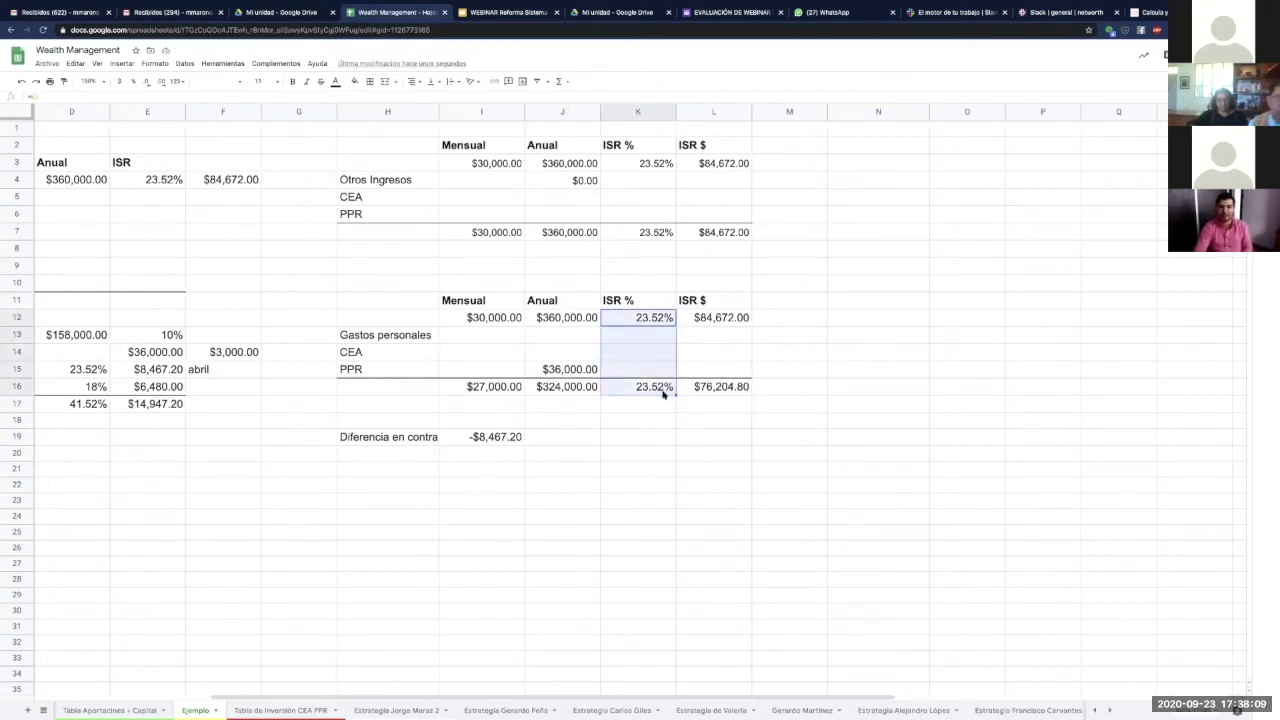
left_click(710, 318)
left_click(425, 306, "shift")
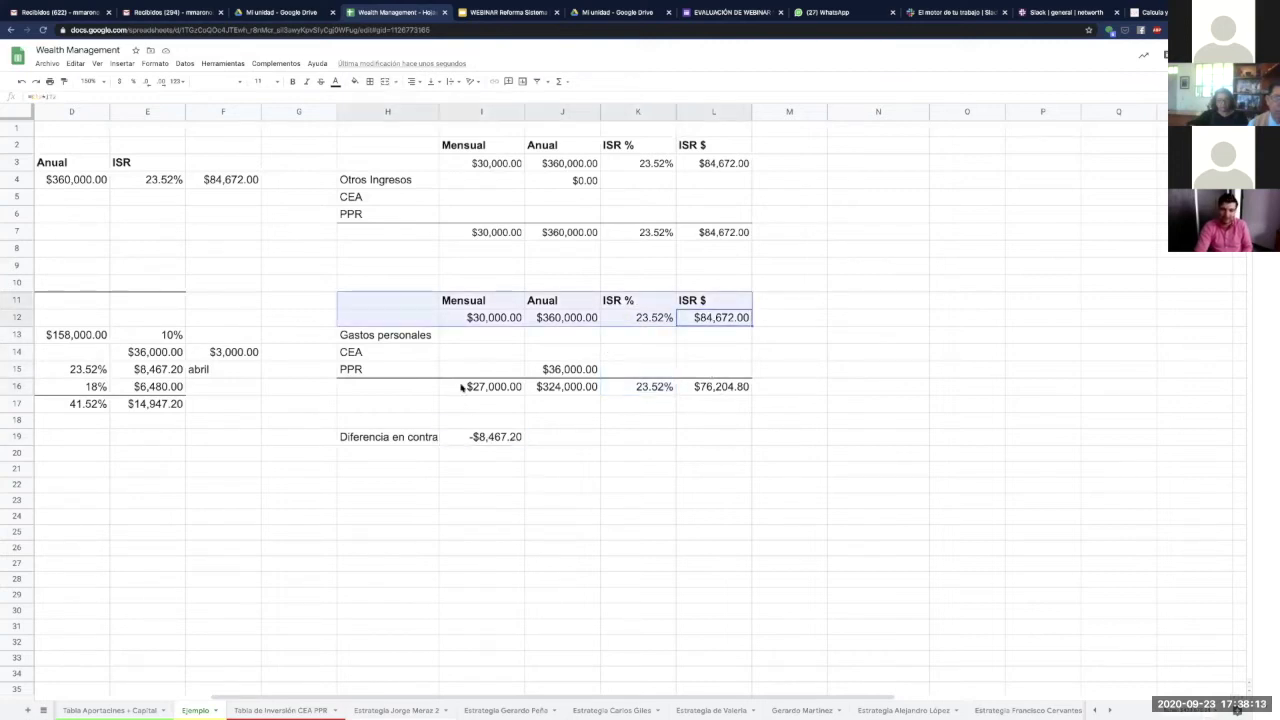
left_click_drag(713, 386, 472, 388)
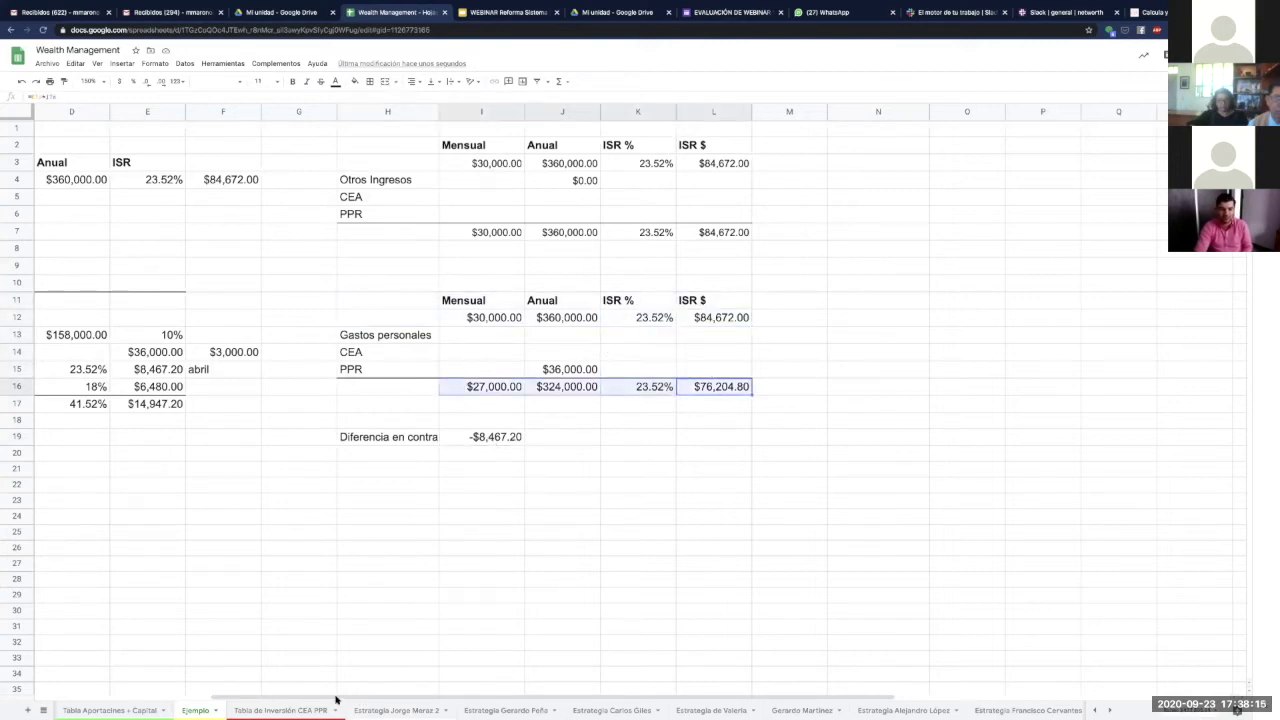
key("ctrl+z")
left_click(497, 370, "shift")
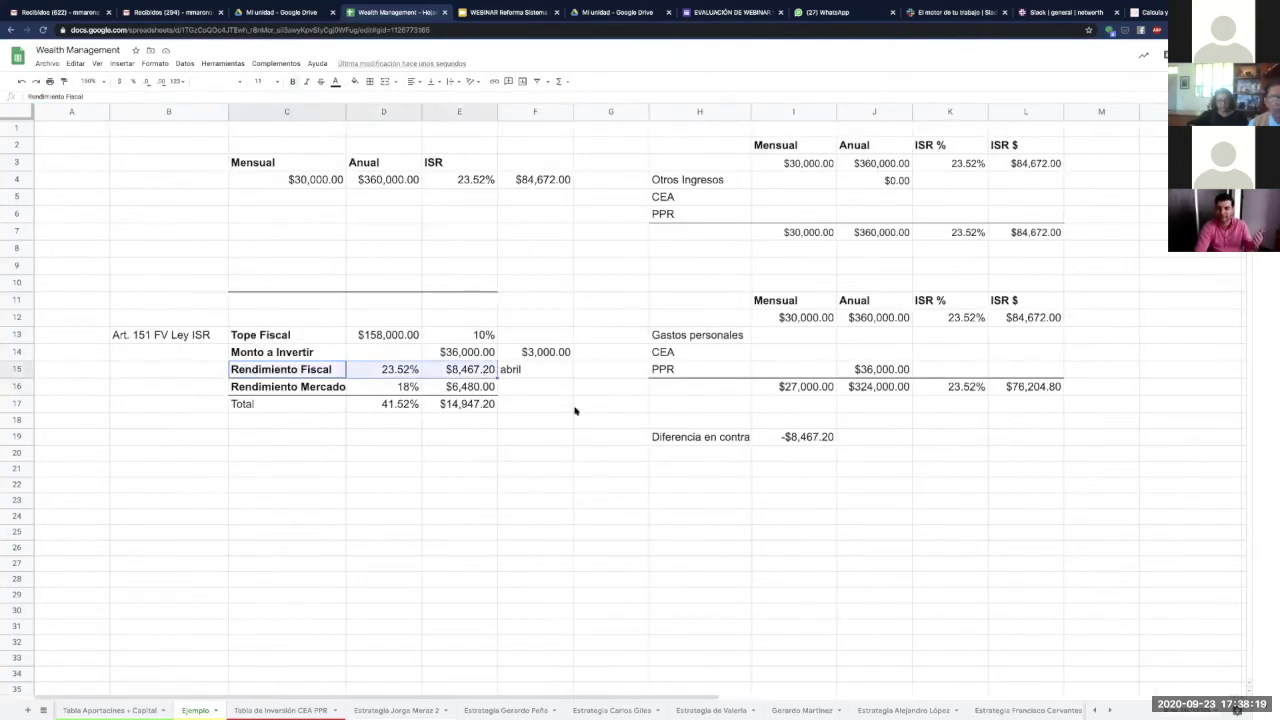
- Switch to the WEBINAR Reforma Sistema Pensión presentation and show slide 24, Consecuencias
left_click(527, 13)
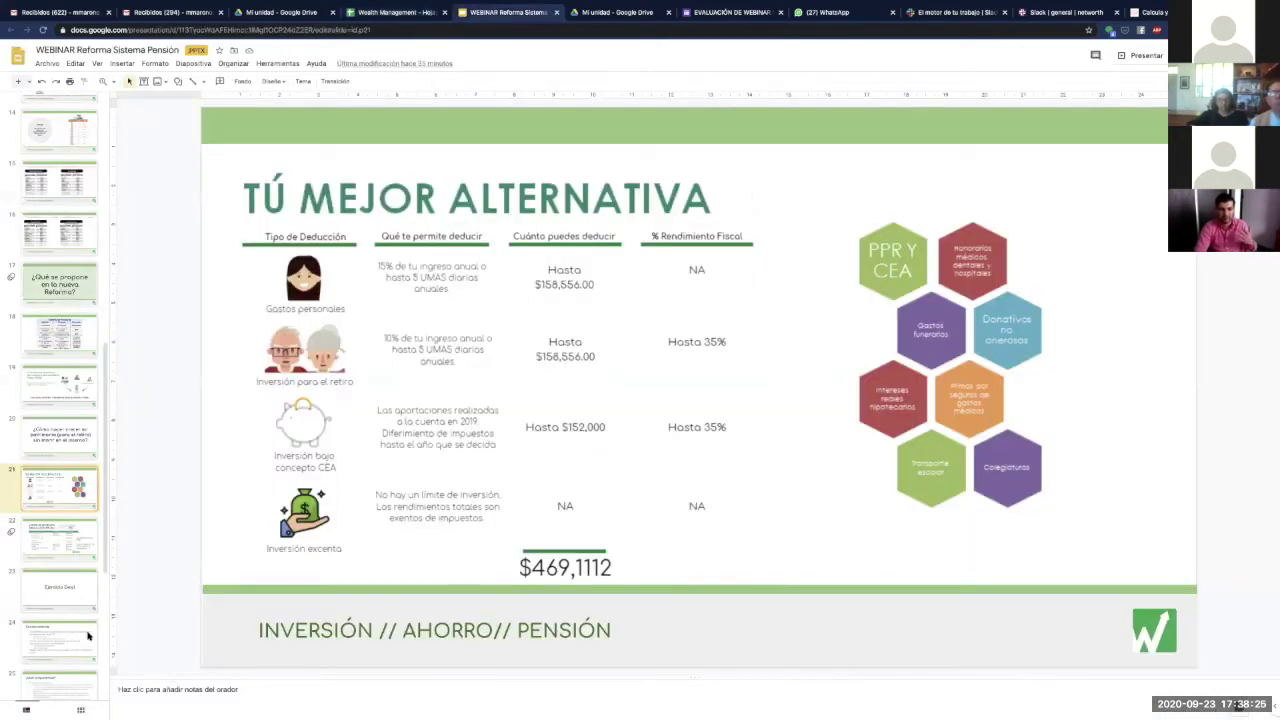
left_click(87, 635)
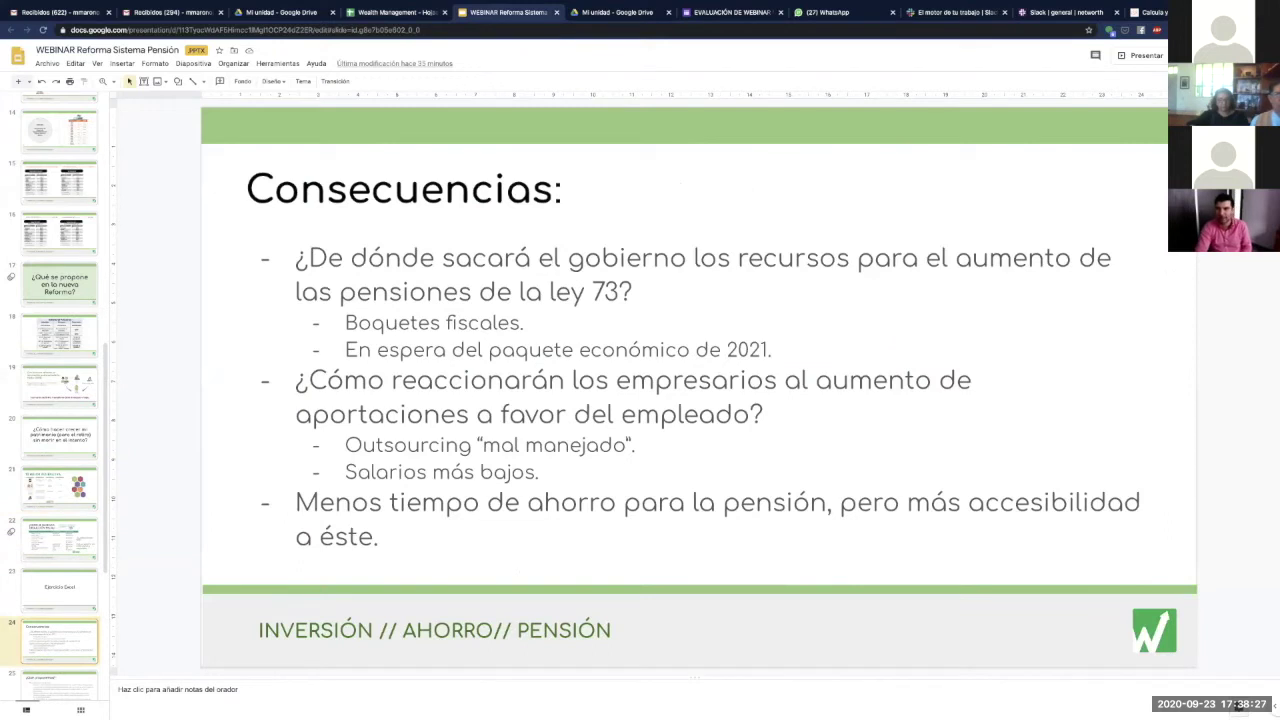